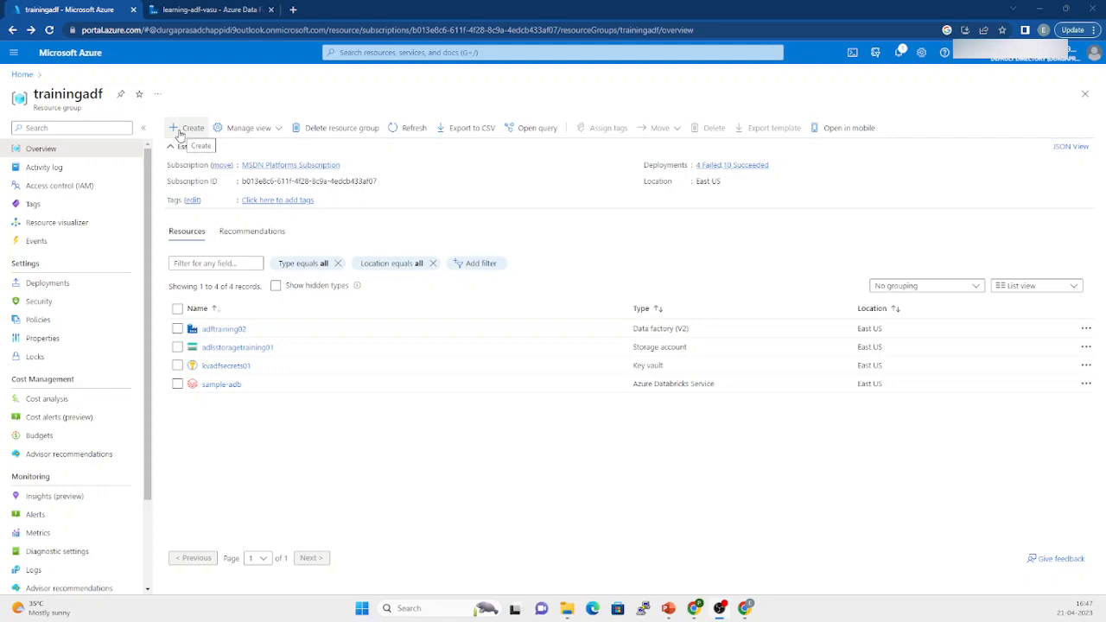
left_click(369, 53)
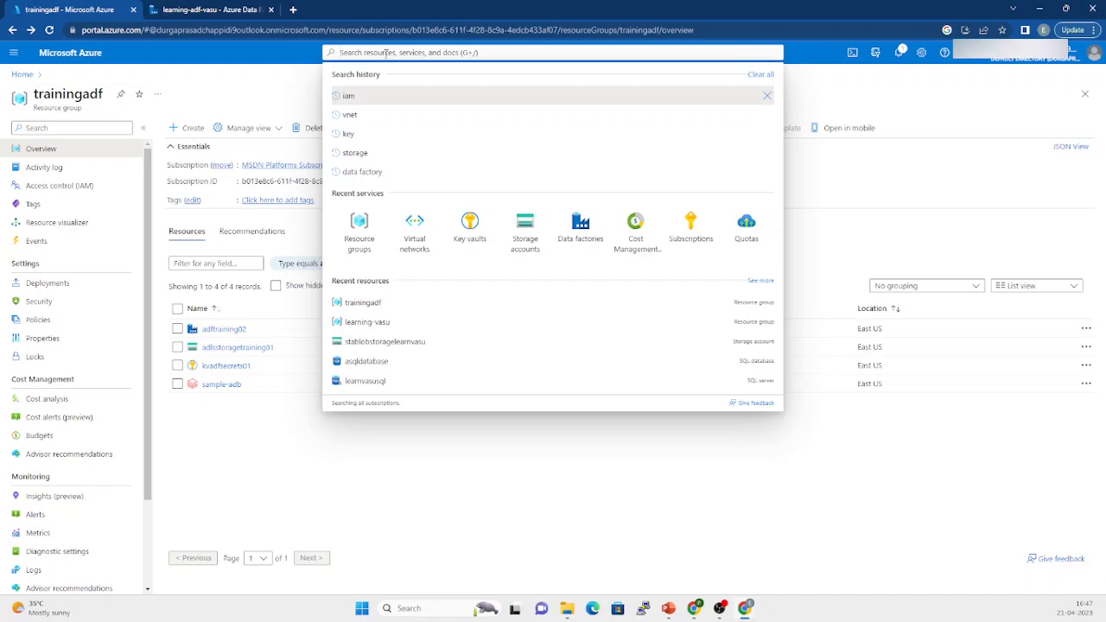
type("data")
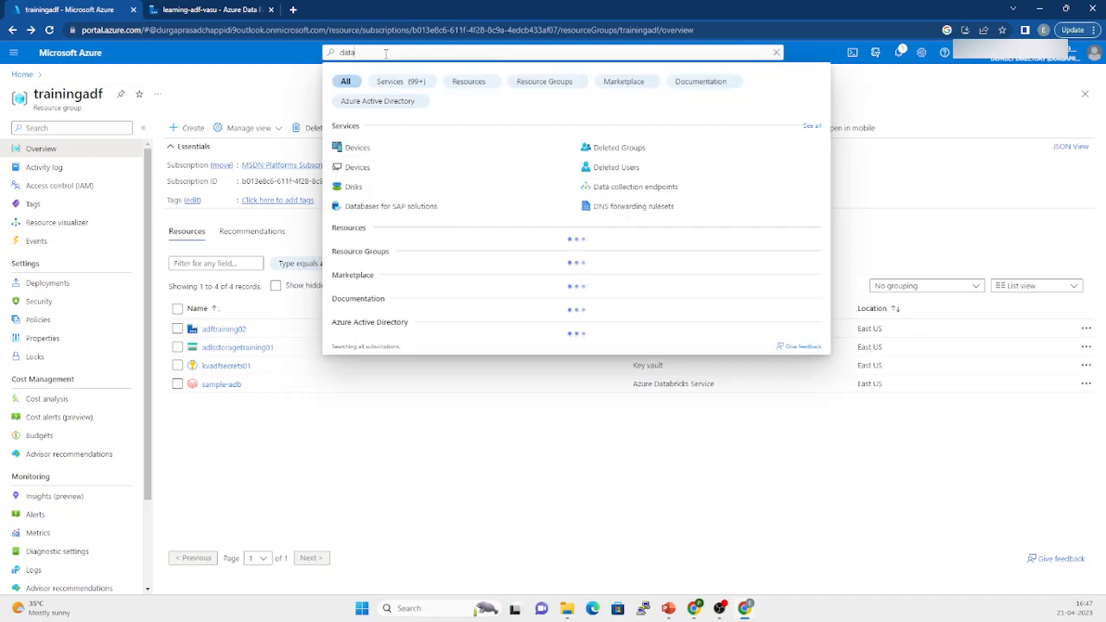
type(" factory")
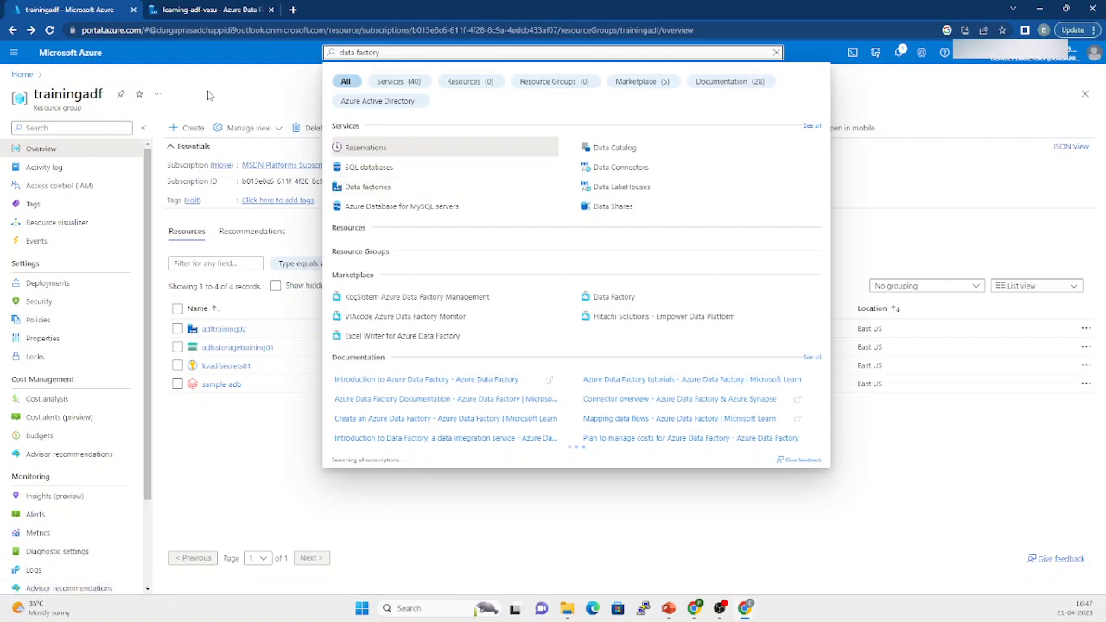
left_click(244, 116)
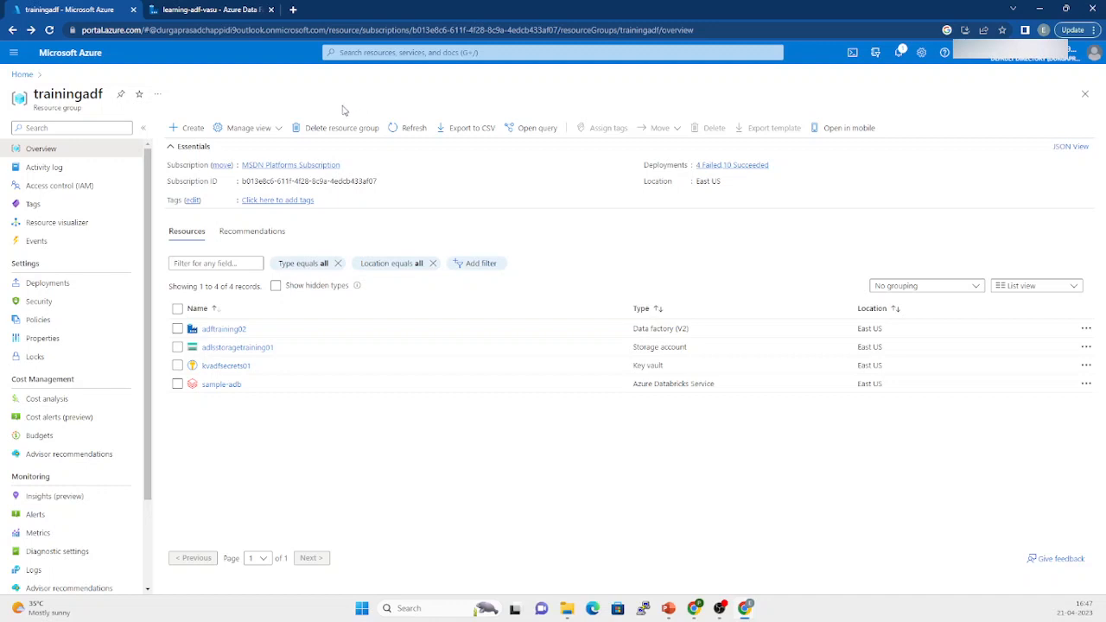
Start creating a new resource in the trainingadf resource group and find Data Factory in the Marketplace by searching "data factory".
left_click_drag(34, 107, 107, 111)
left_click(188, 129)
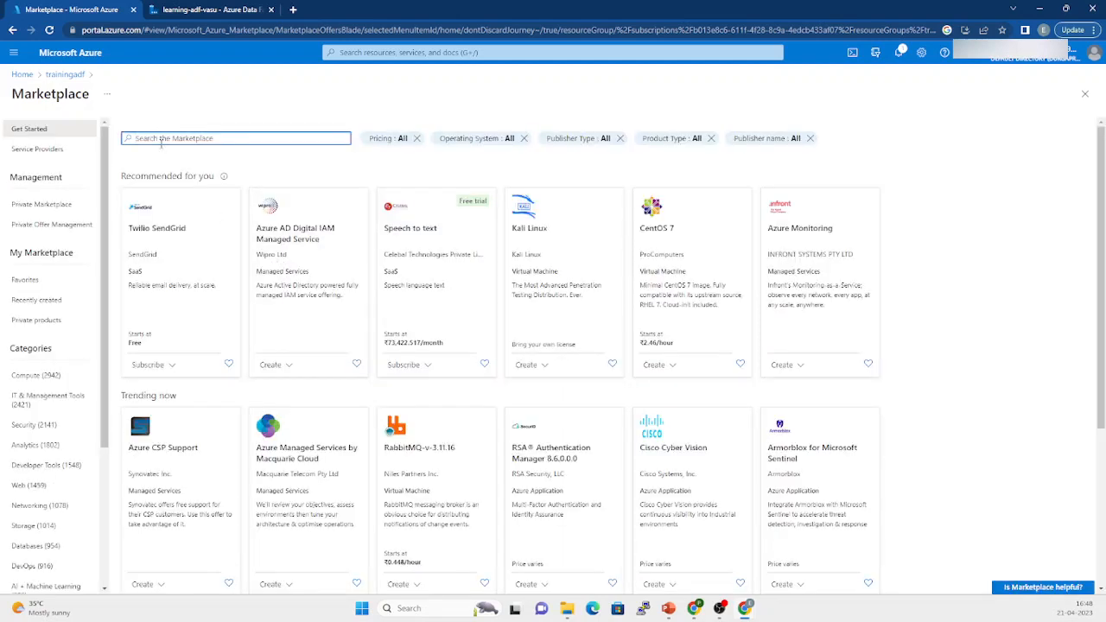
type("data factory")
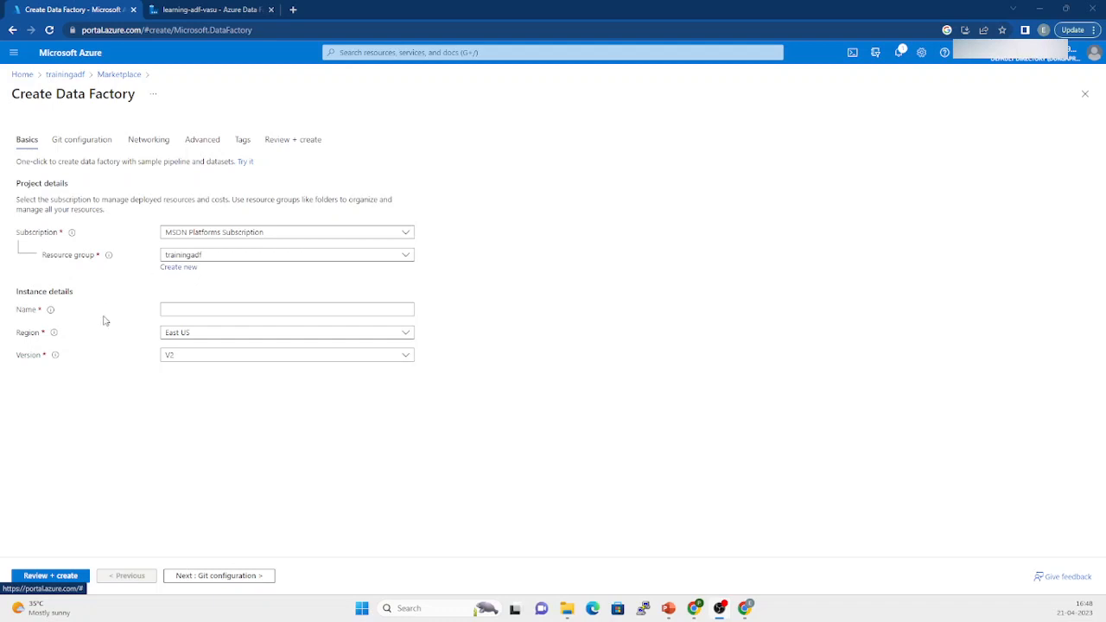
Name the data factory adfv2learningdatafactory and check the region and version choices, keeping East US and V2.
left_click(189, 308)
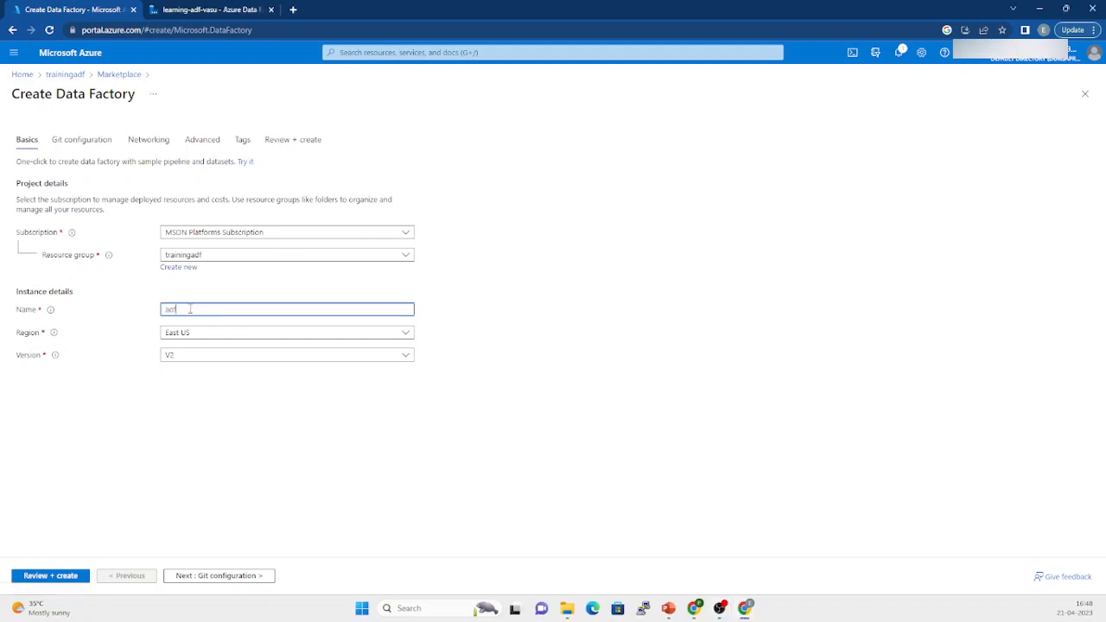
type("adfv2learningdatafactory")
left_click_drag(264, 313, 143, 305)
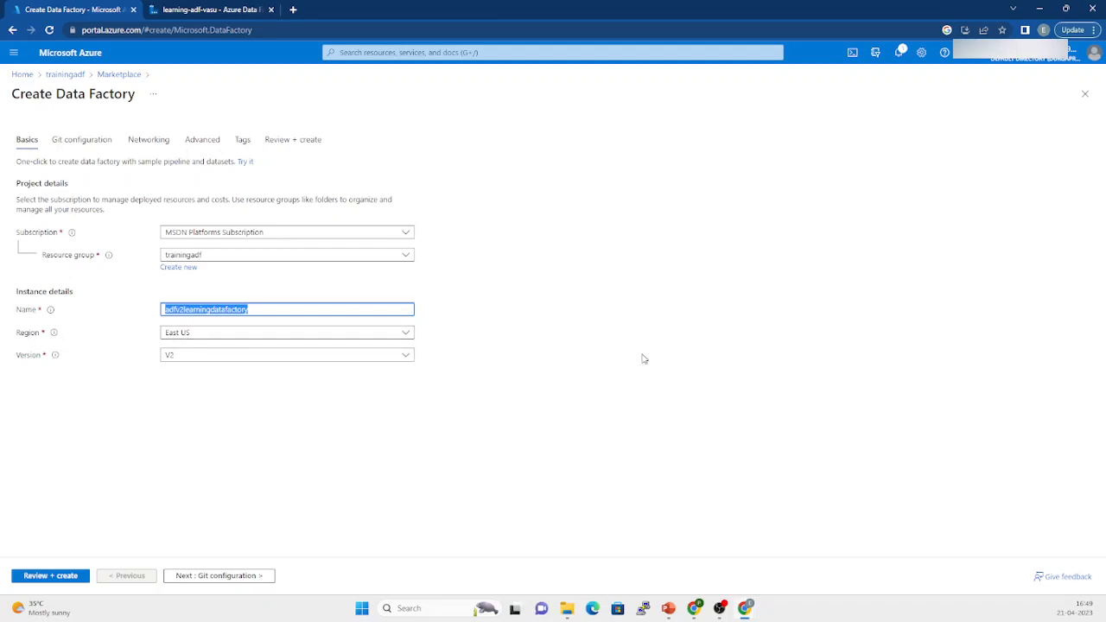
left_click(400, 337)
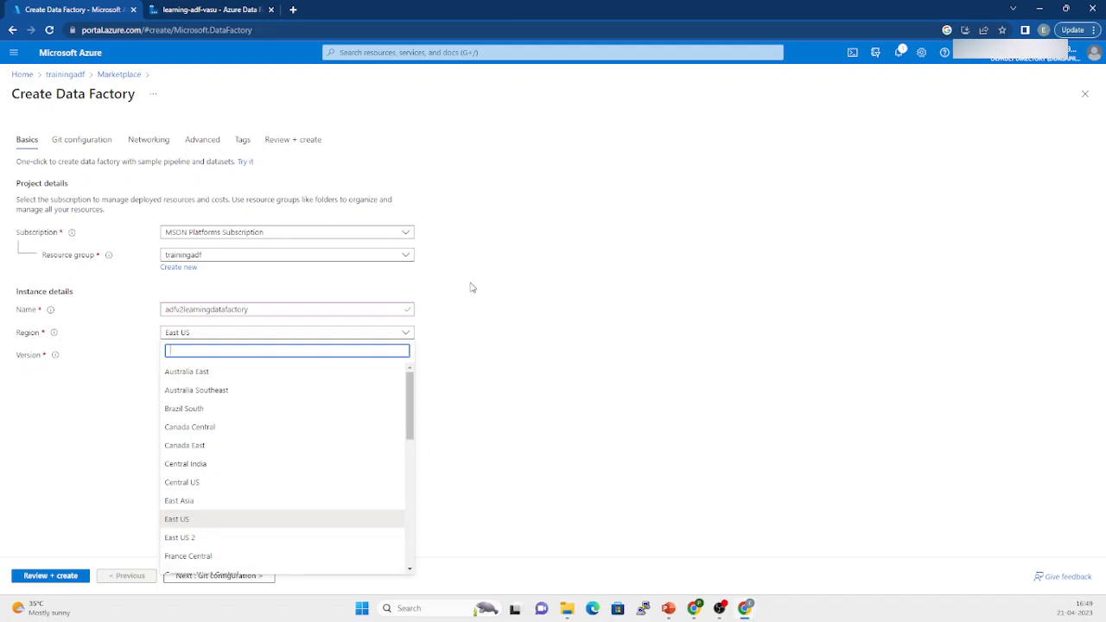
left_click(472, 317)
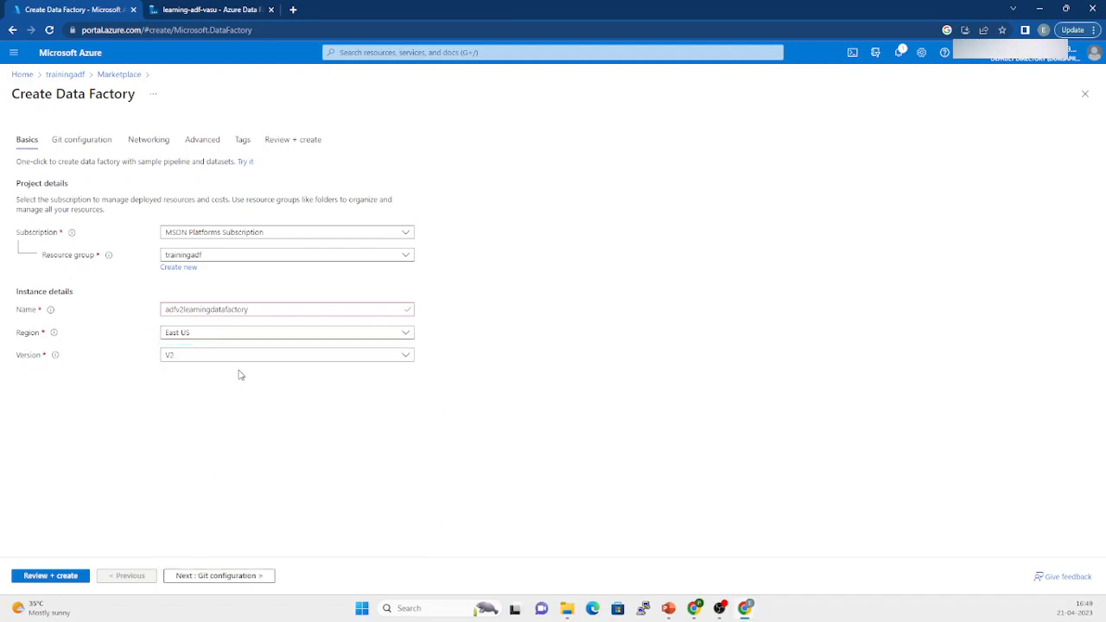
left_click(338, 357)
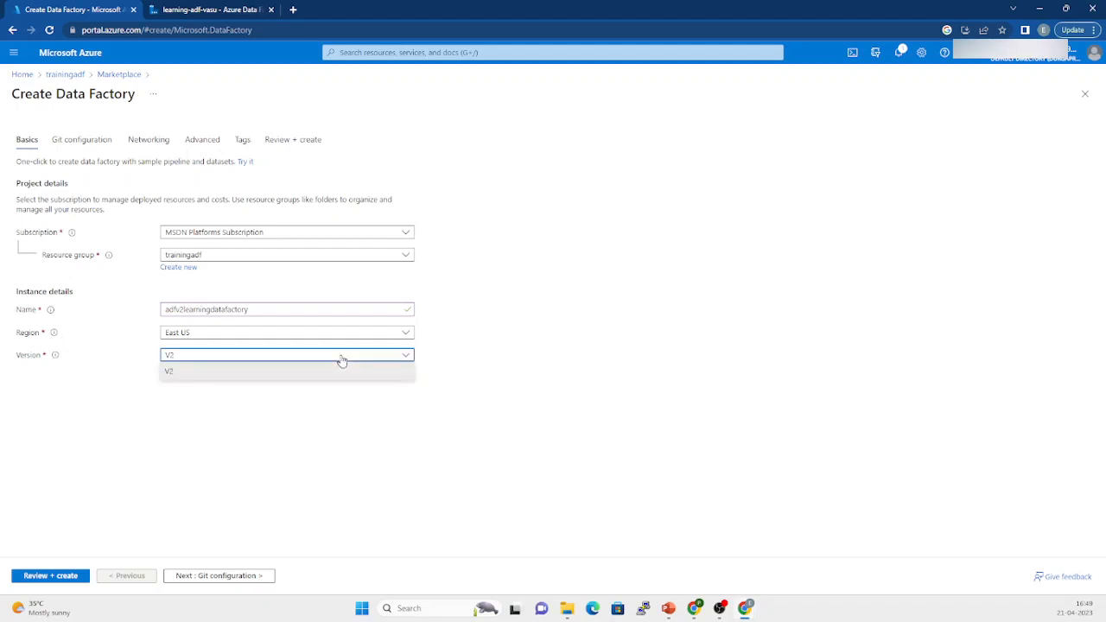
left_click(530, 393)
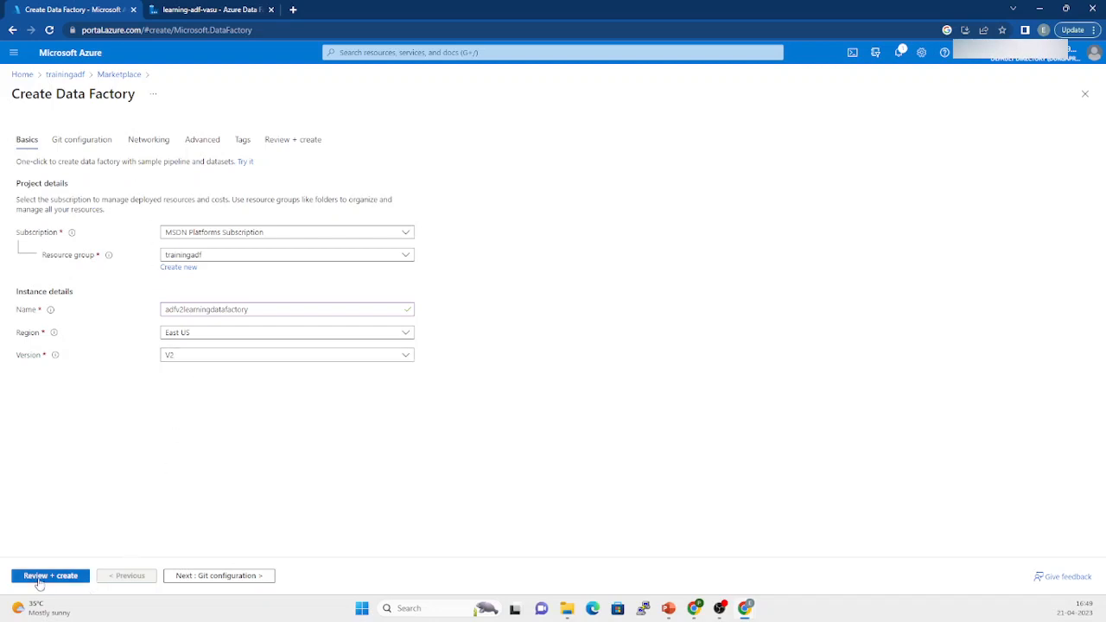
Examine the Git repository options for the new data factory, keeping Configure Git later enabled.
left_click(81, 141)
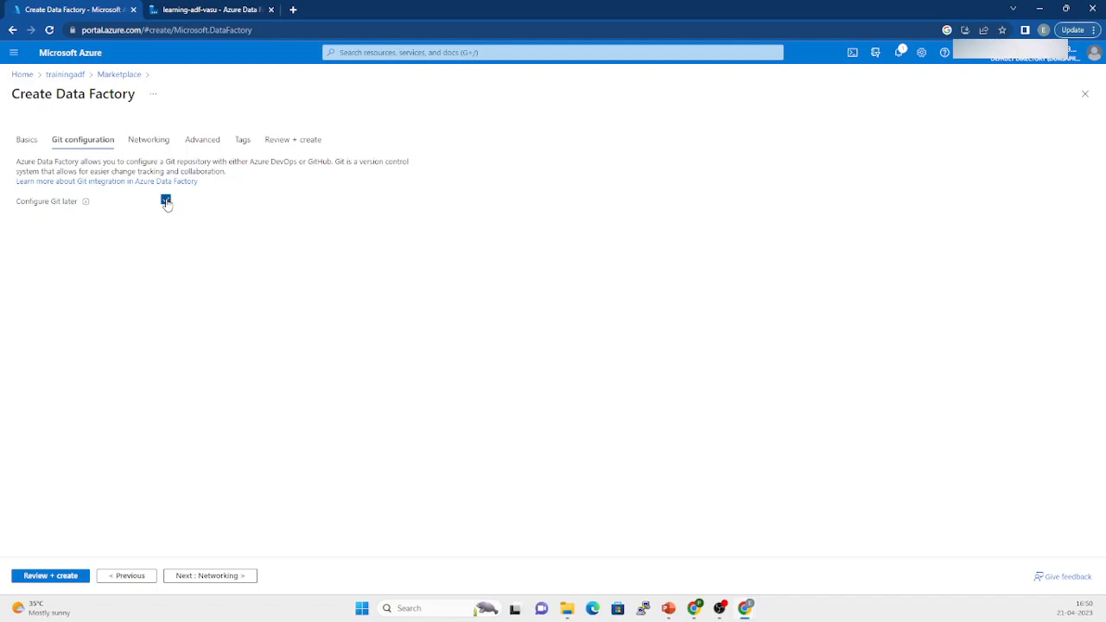
left_click(166, 201)
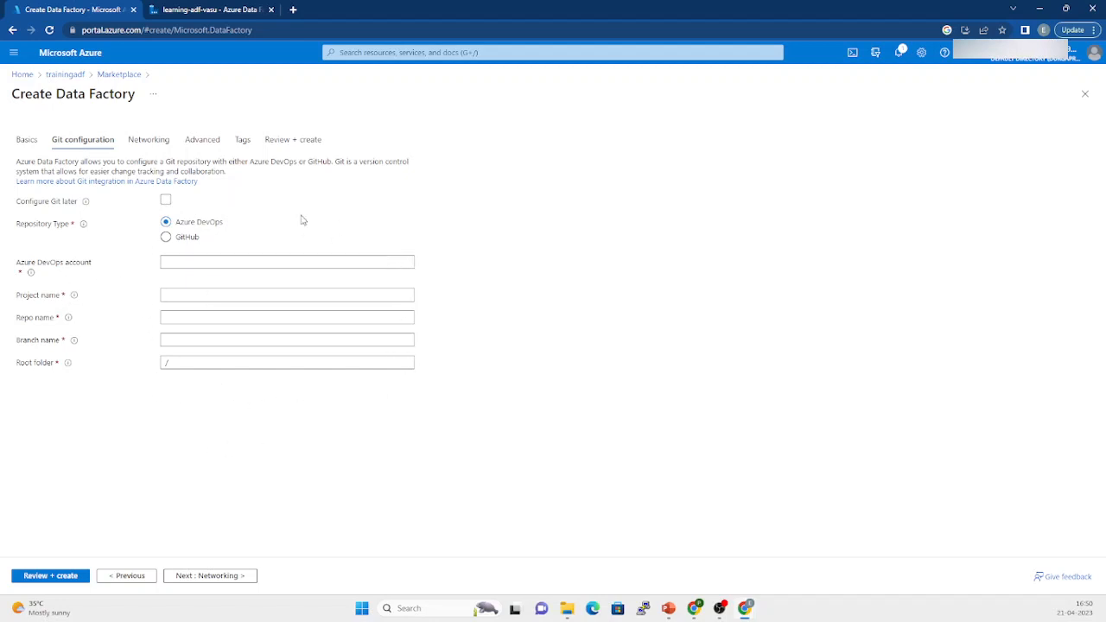
left_click(166, 202)
Examine the networking settings and the customer-managed key encryption options, leaving customer-managed encryption disabled.
left_click(149, 139)
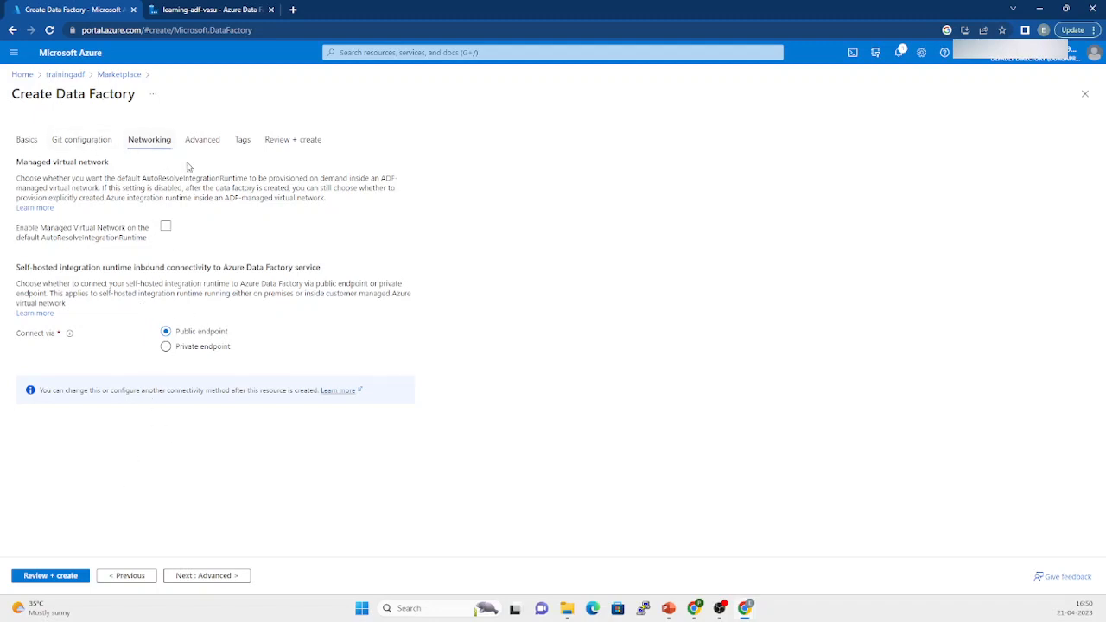
left_click(203, 141)
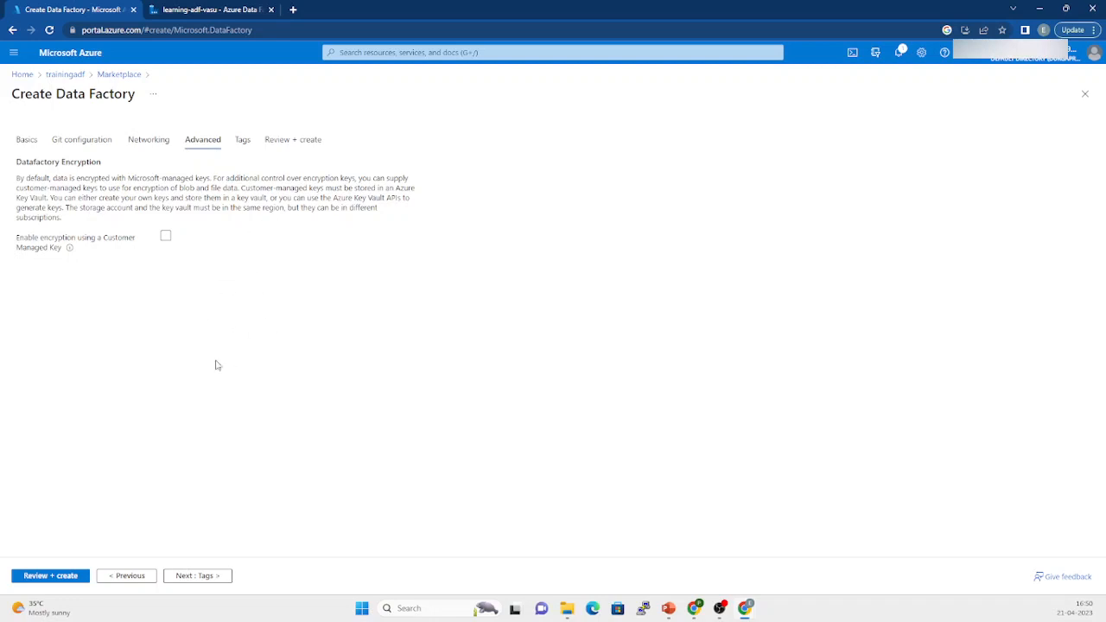
left_click(166, 236)
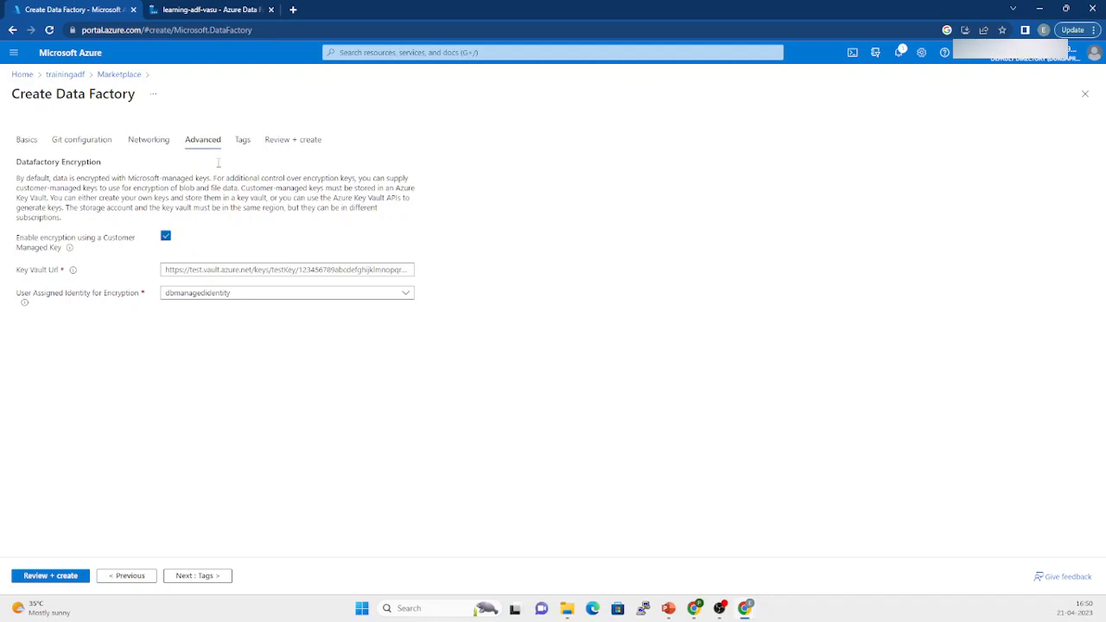
left_click(166, 237)
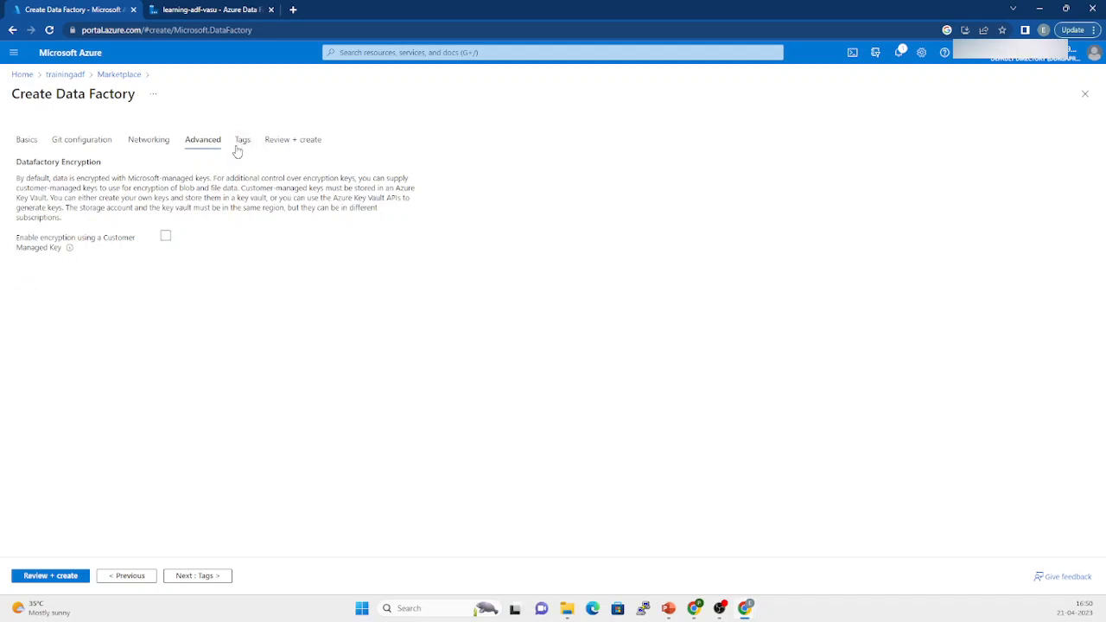
Add a tag named creator with the value edusreshta to the data factory.
left_click(240, 142)
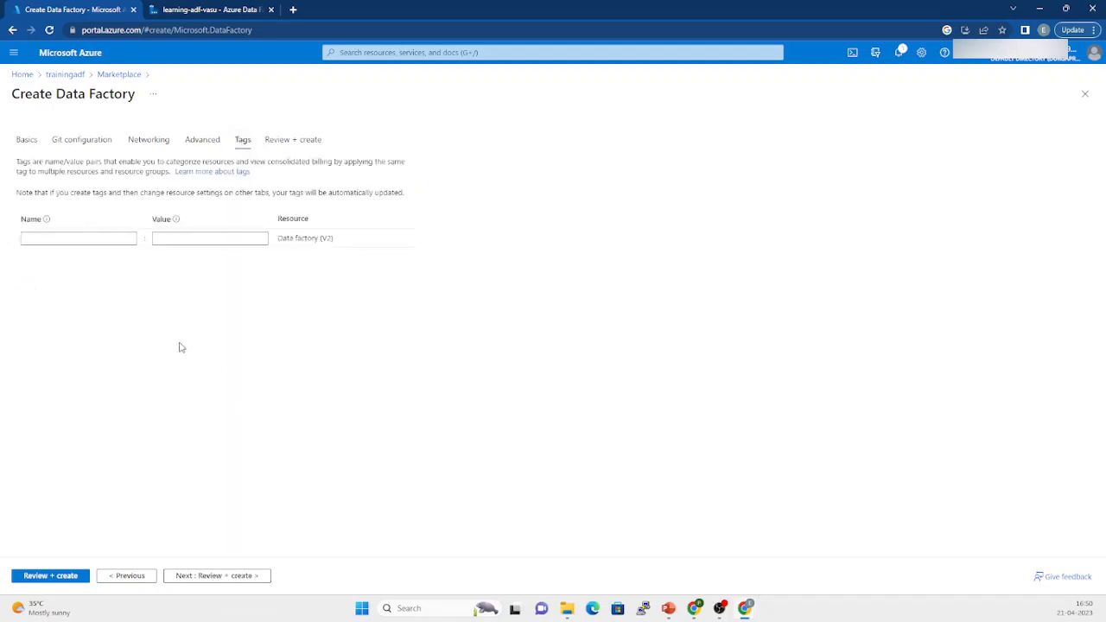
left_click(77, 239)
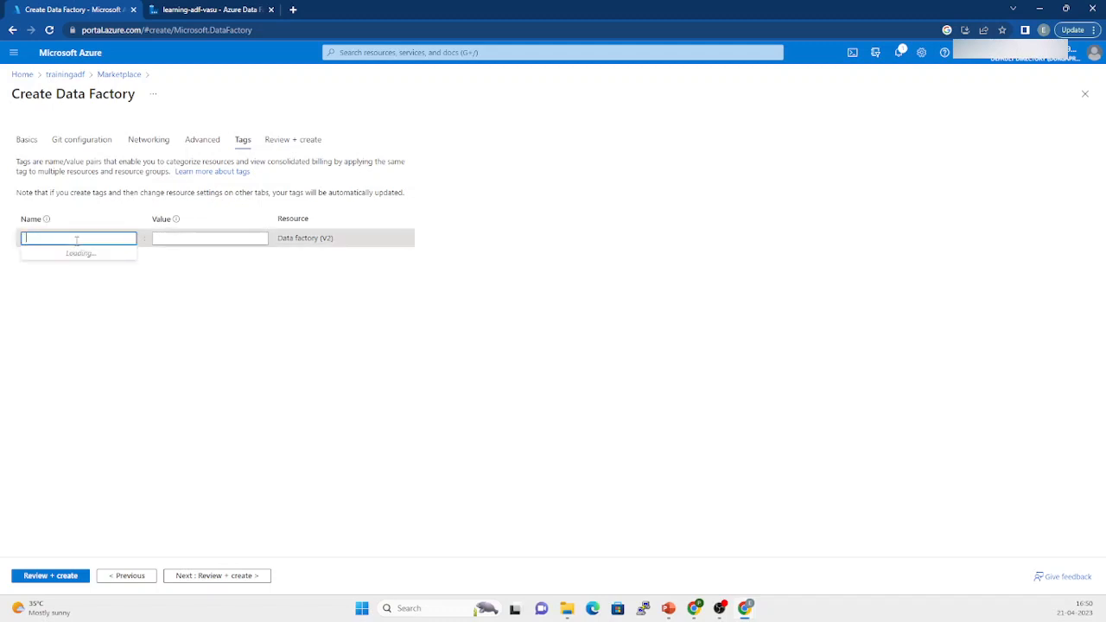
type("cre")
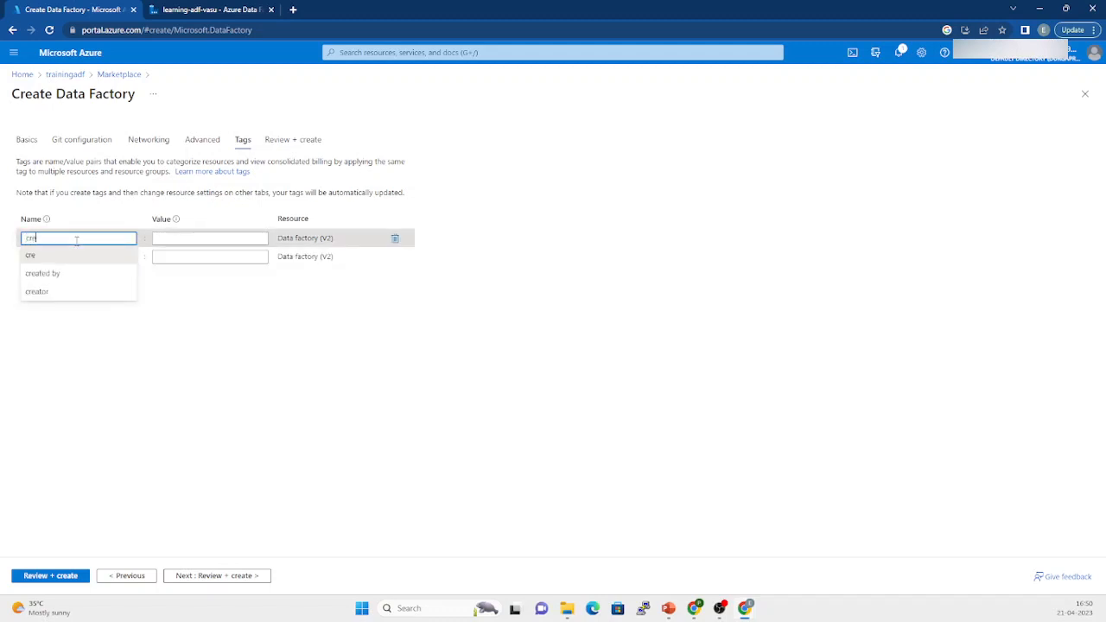
type("ator")
key("Tab")
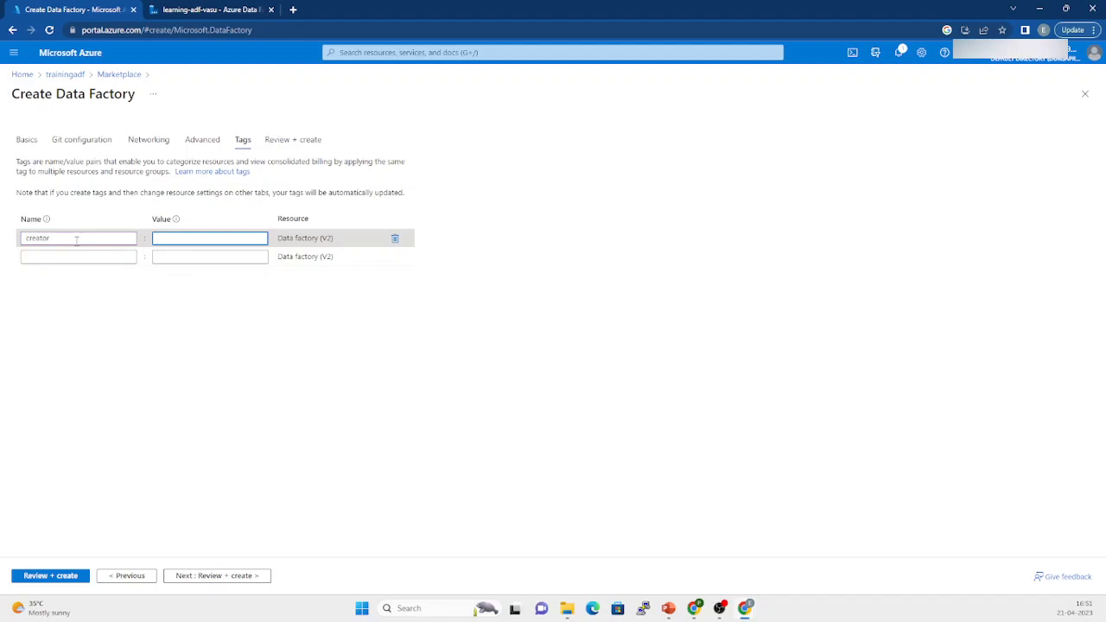
type("edusreshta")
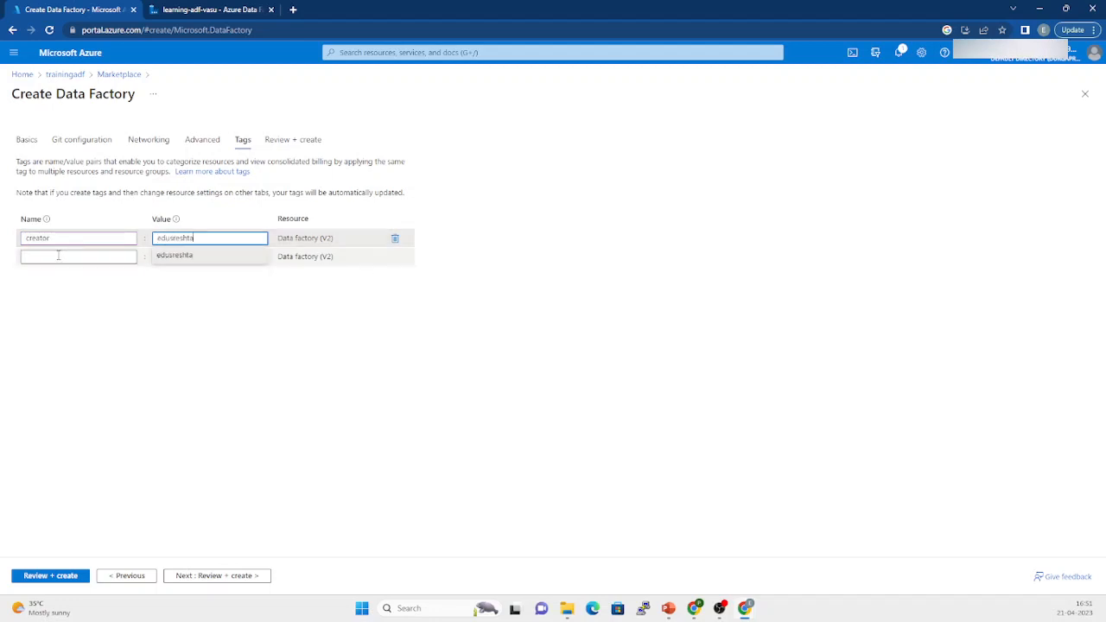
Start a second tag named createdOn.
left_click(57, 255)
type("create")
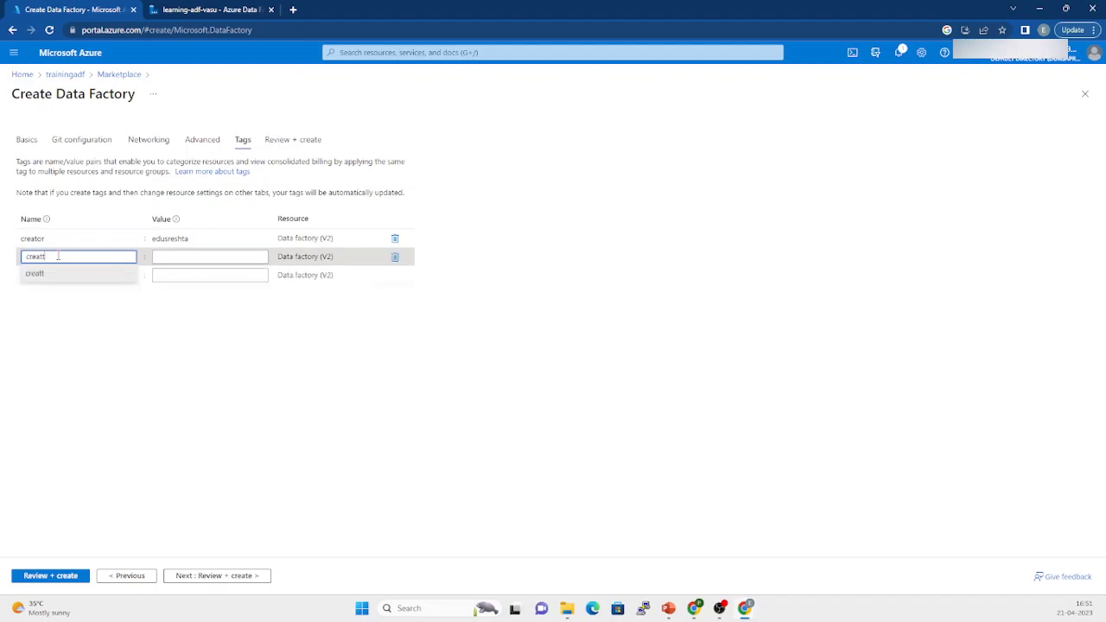
type("dOn")
key("Tab")
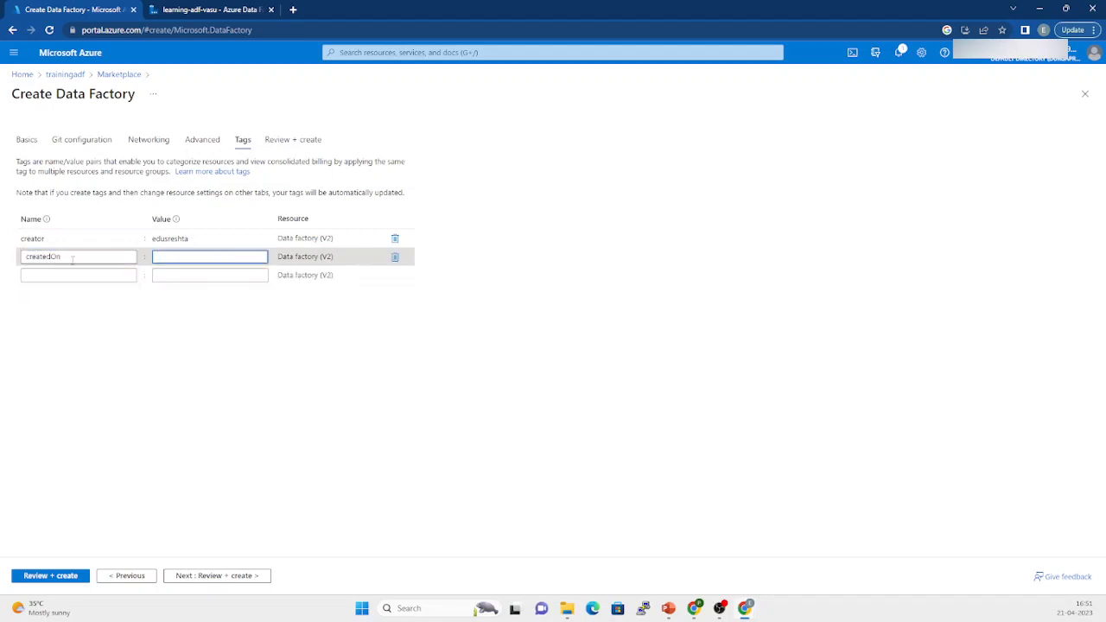
Name the second tag billing and set its value to data engineering.
left_click_drag(73, 259, 3, 255)
type("billing")
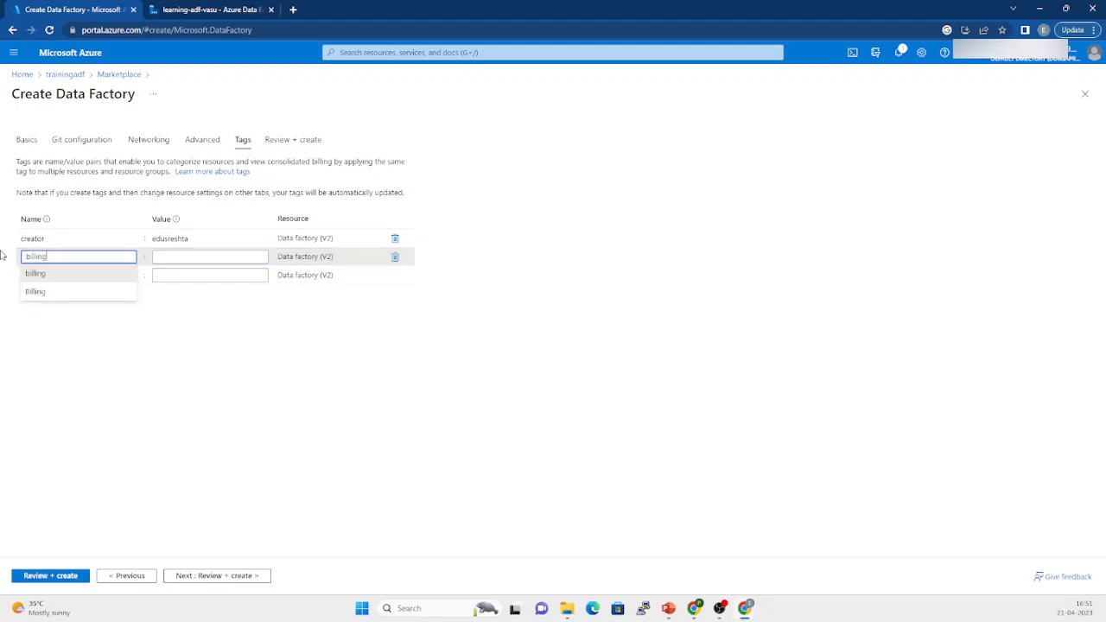
key("Tab")
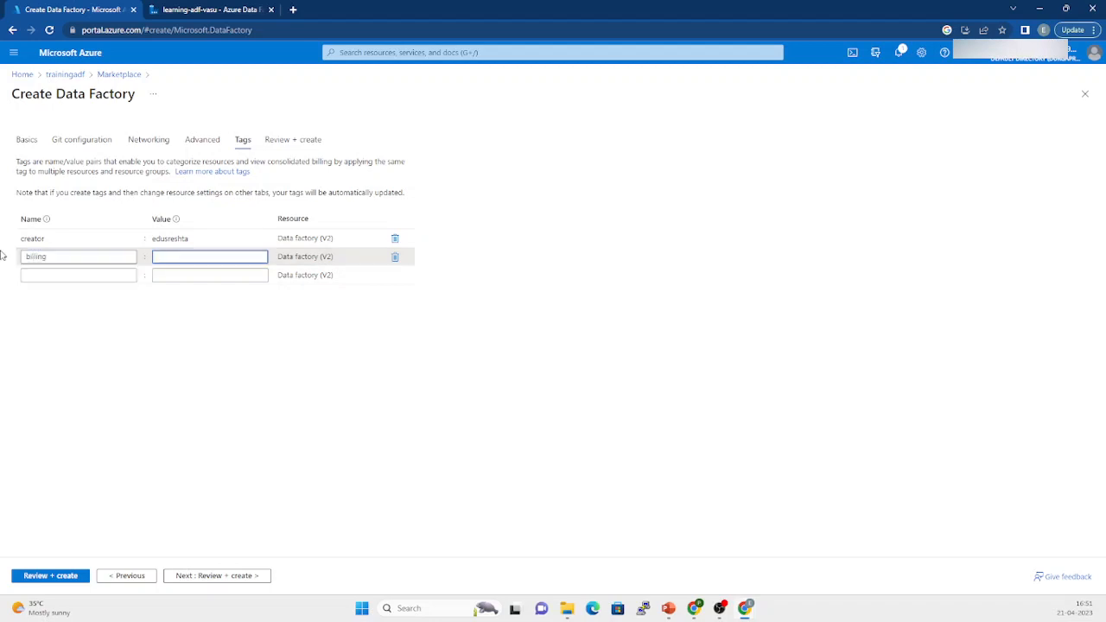
type("edus")
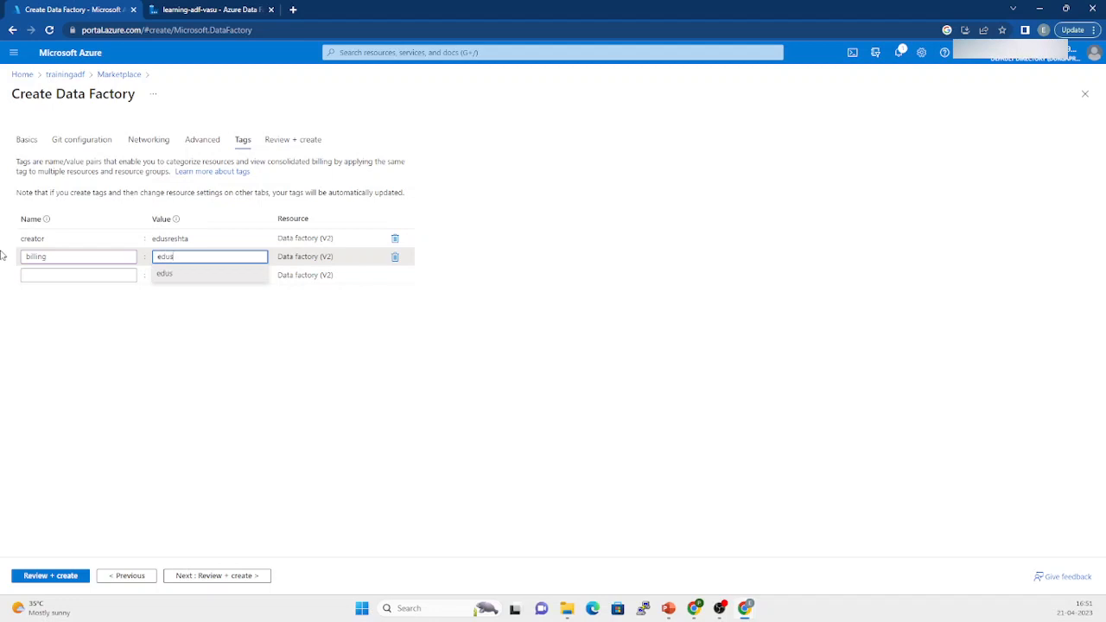
type("resht")
key("BackSpace")
key("BackSpace")
key("BackSpace")
key("BackSpace")
type("data enginee")
left_click(179, 276)
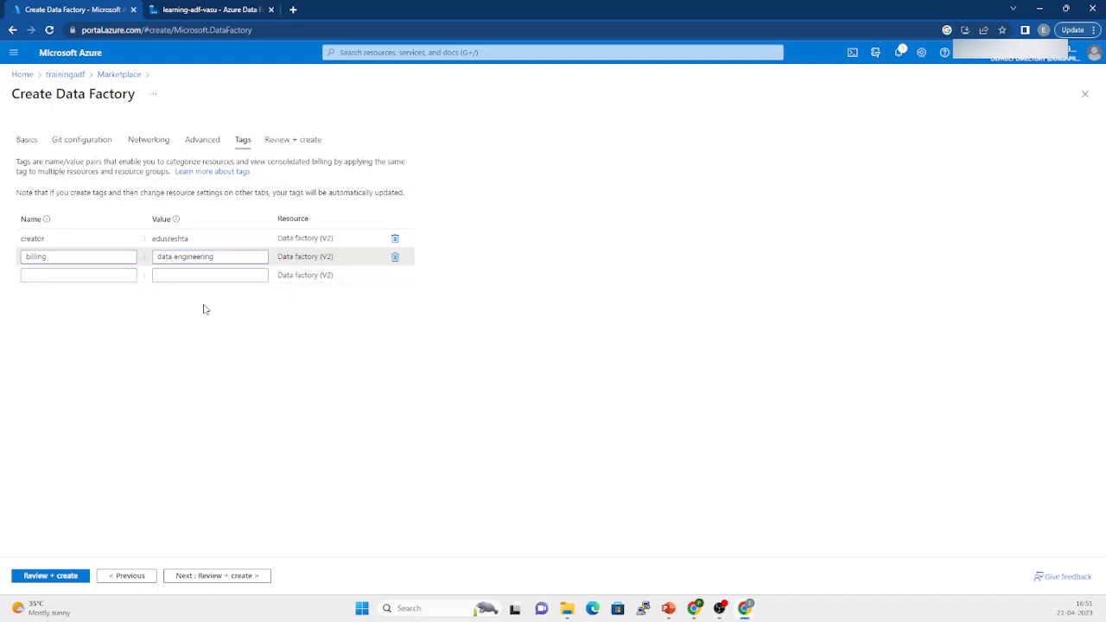
Review the data factory's configuration and validation result, and create the resource.
left_click(293, 145)
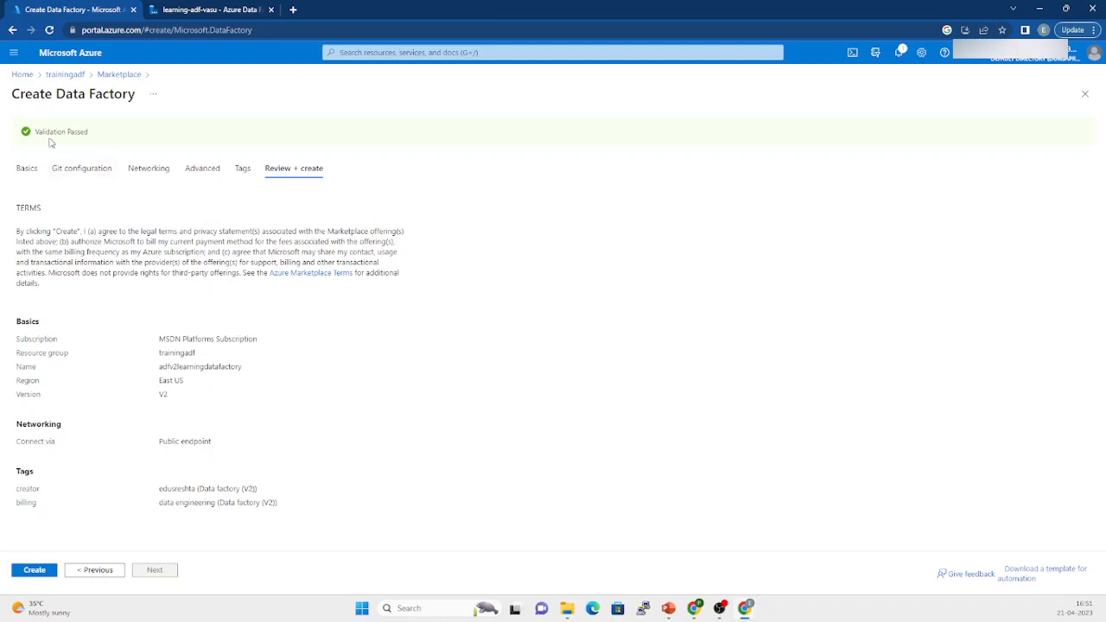
left_click_drag(38, 132, 82, 133)
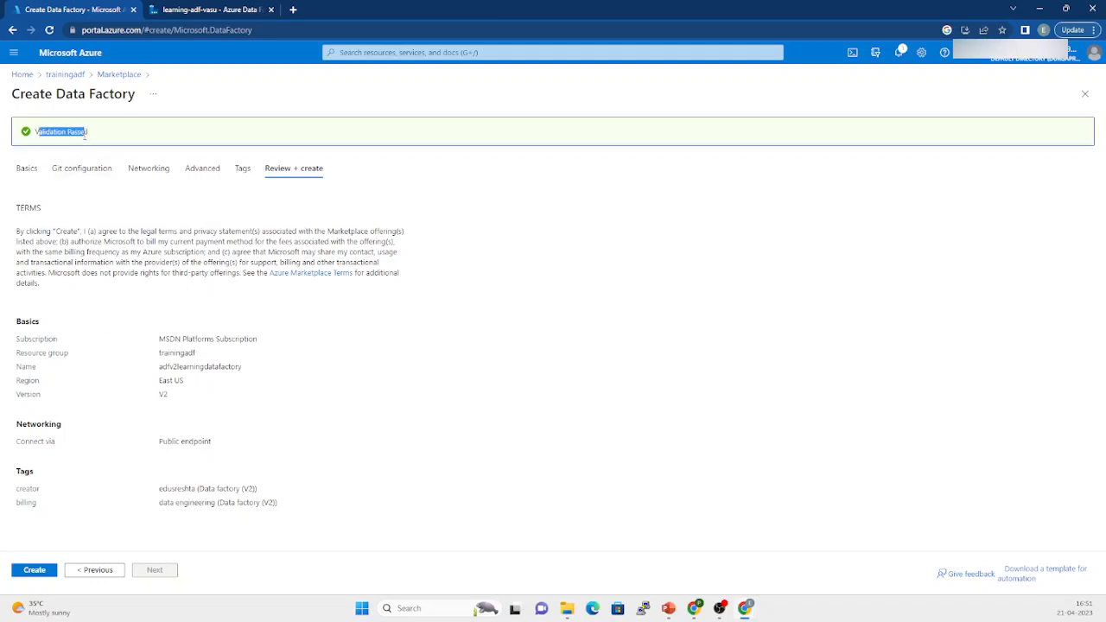
left_click(32, 572)
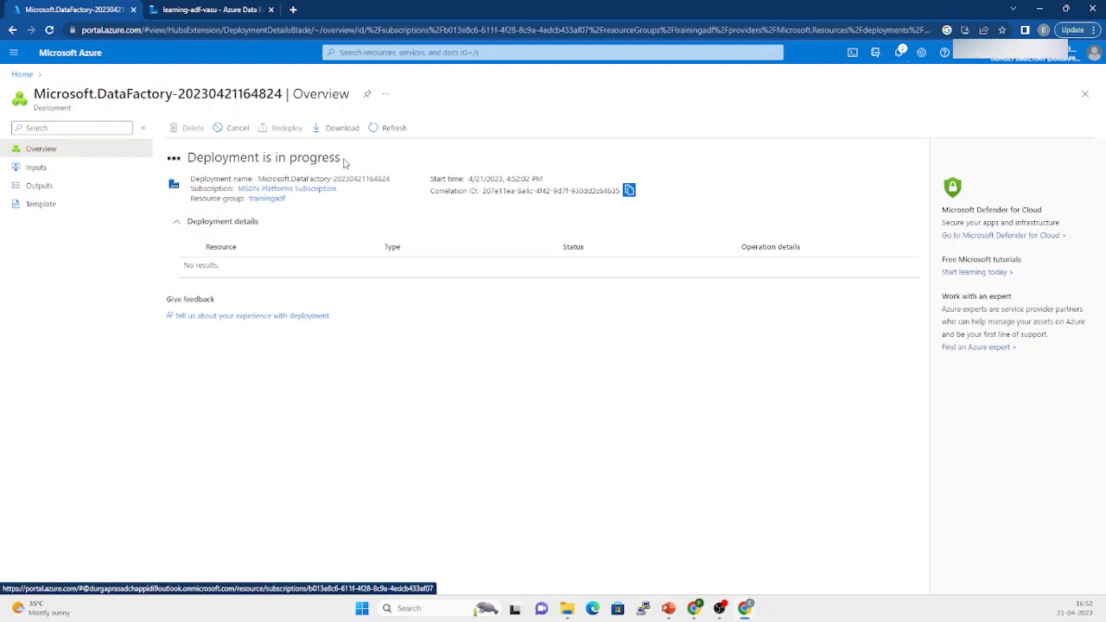
Look at the deployment's template and open the newly deployed data factory resource.
left_click(39, 208)
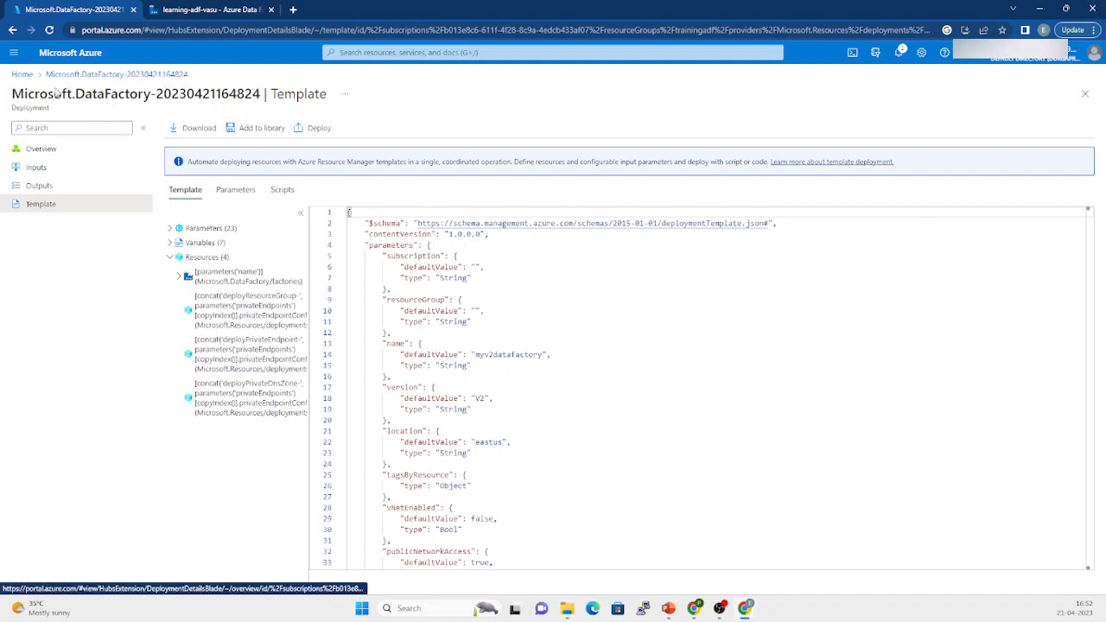
left_click(39, 148)
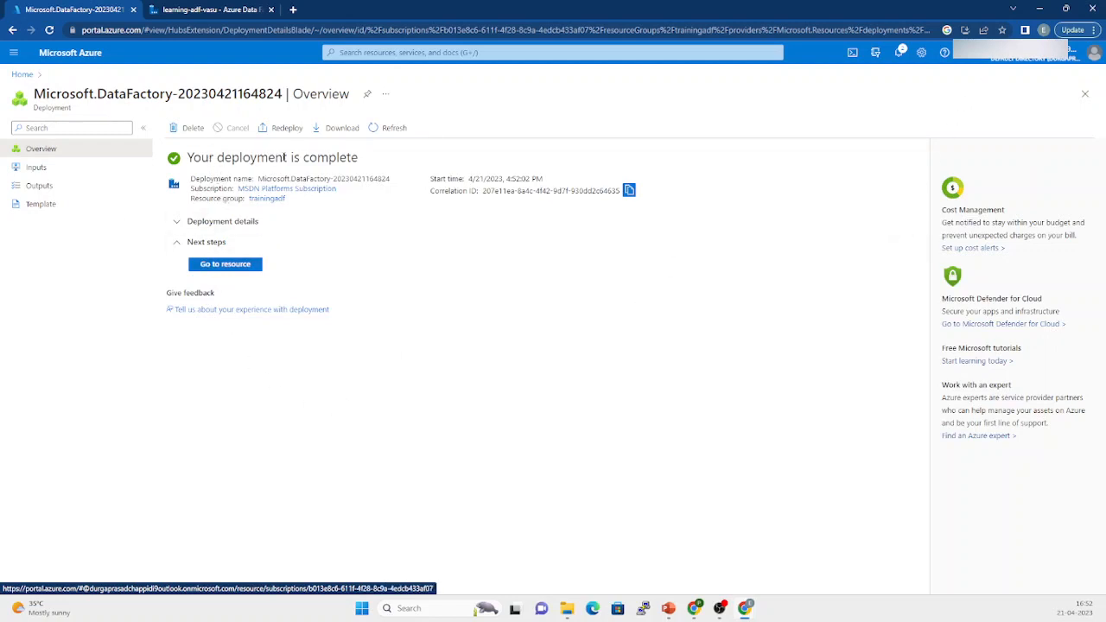
left_click(223, 266)
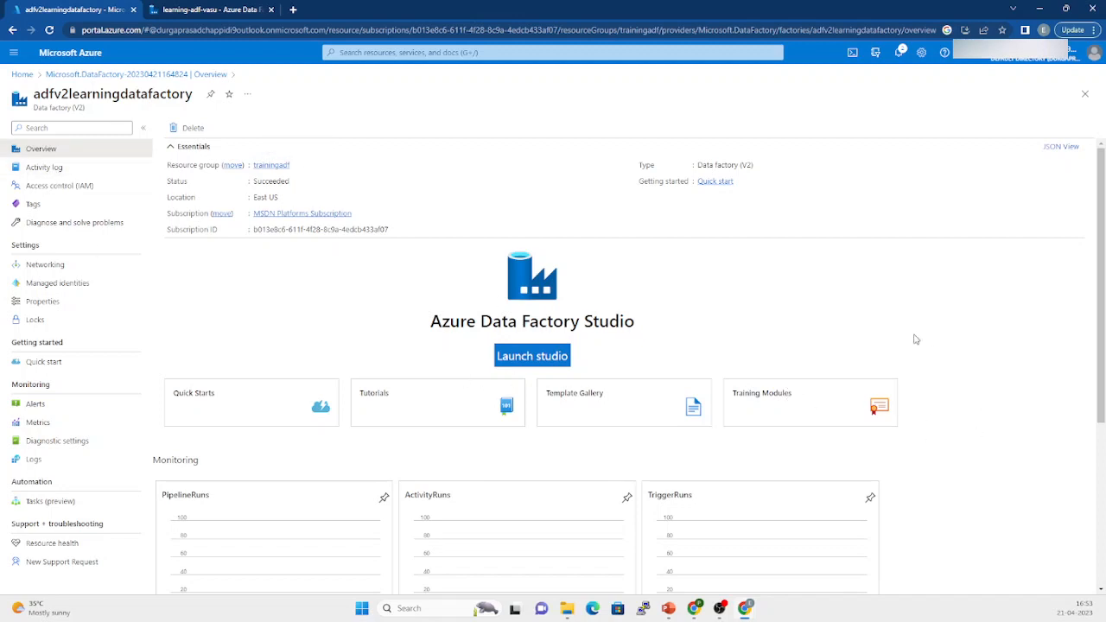
Examine the data factory's activity log, access control with its role assignments, tags, and problem diagnosis pages.
left_click(44, 168)
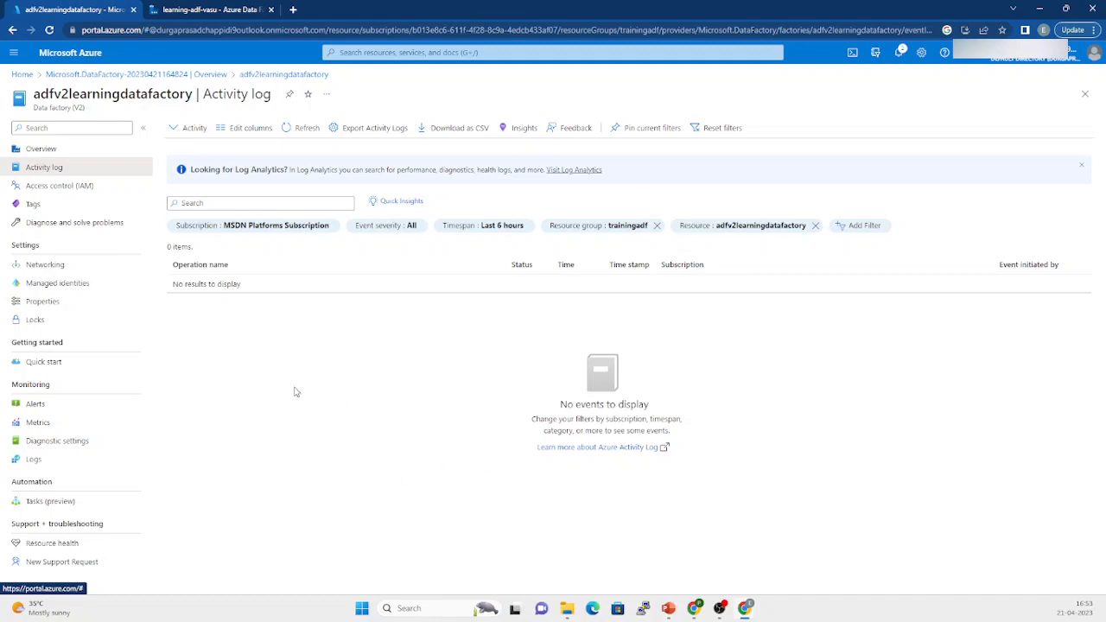
left_click(50, 189)
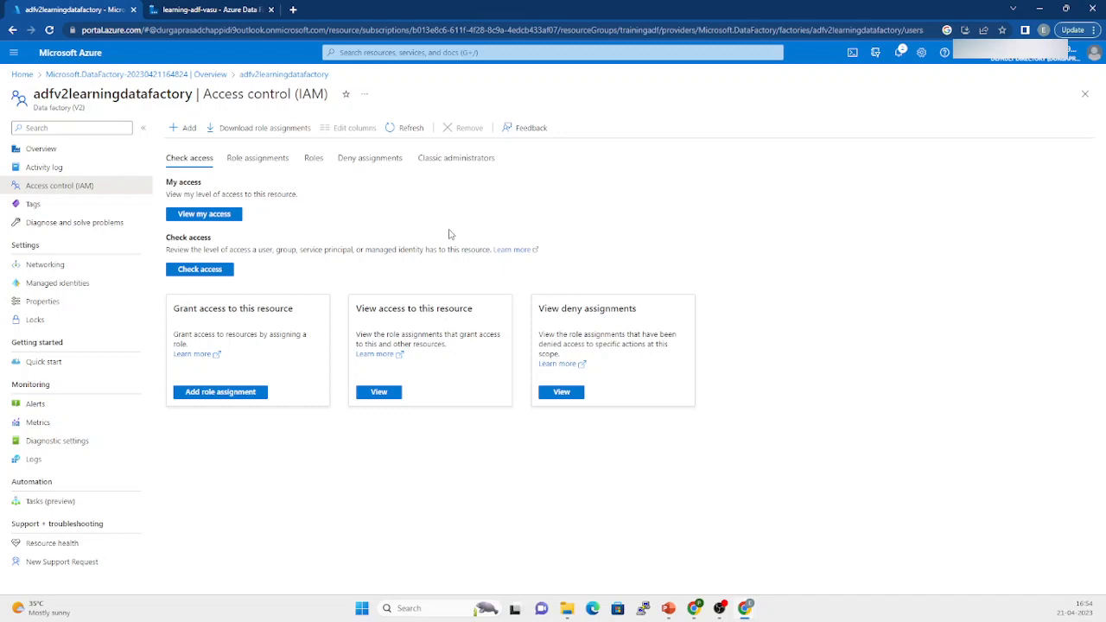
left_click(252, 160)
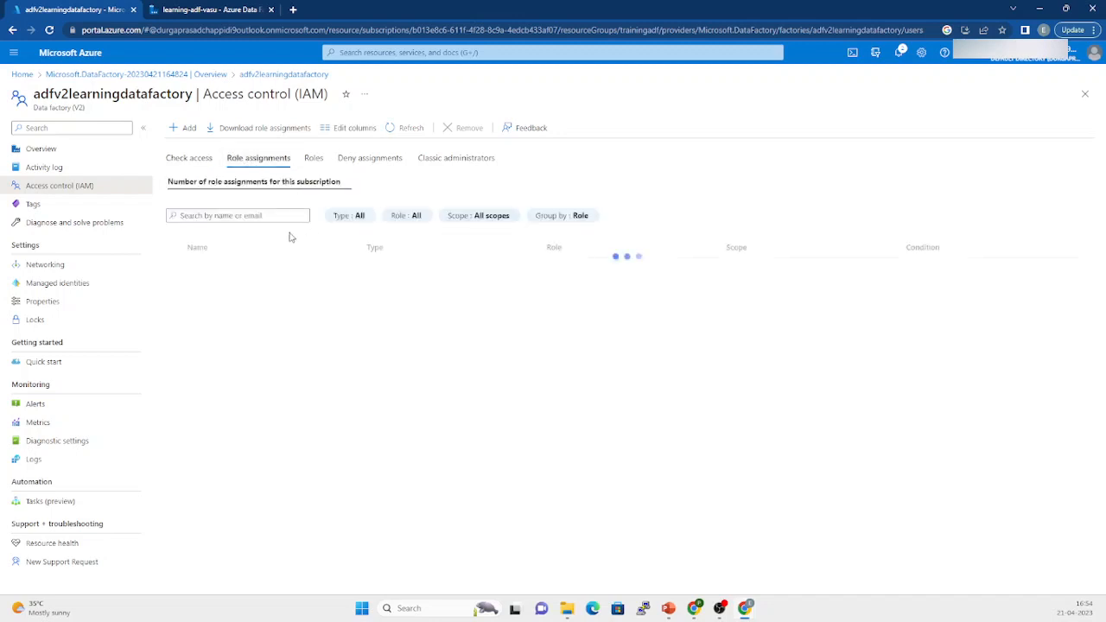
left_click(185, 159)
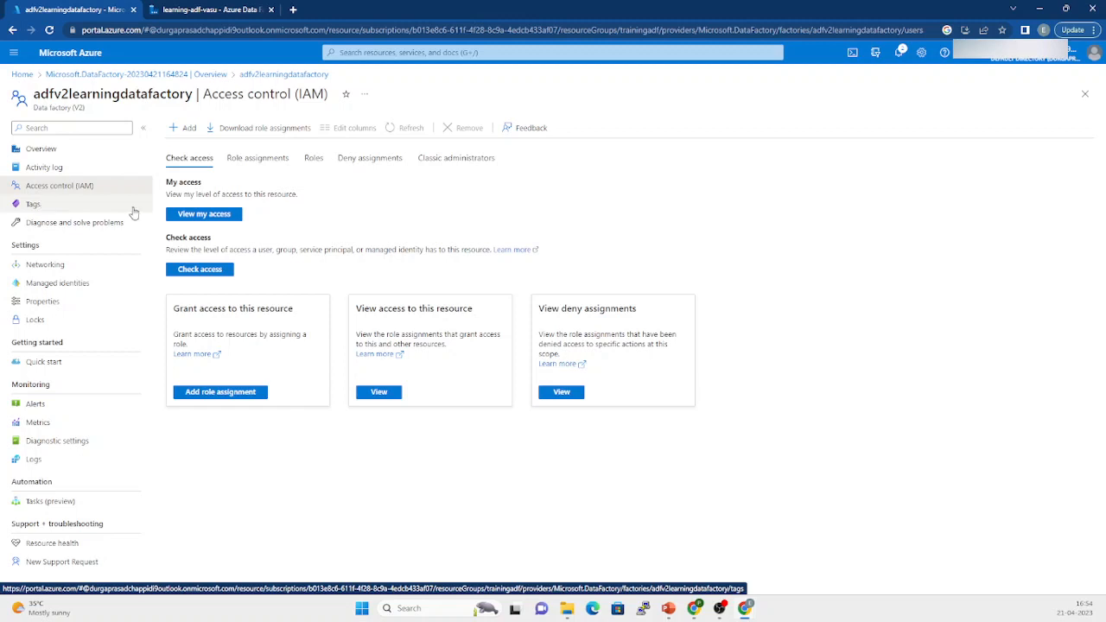
left_click(52, 208)
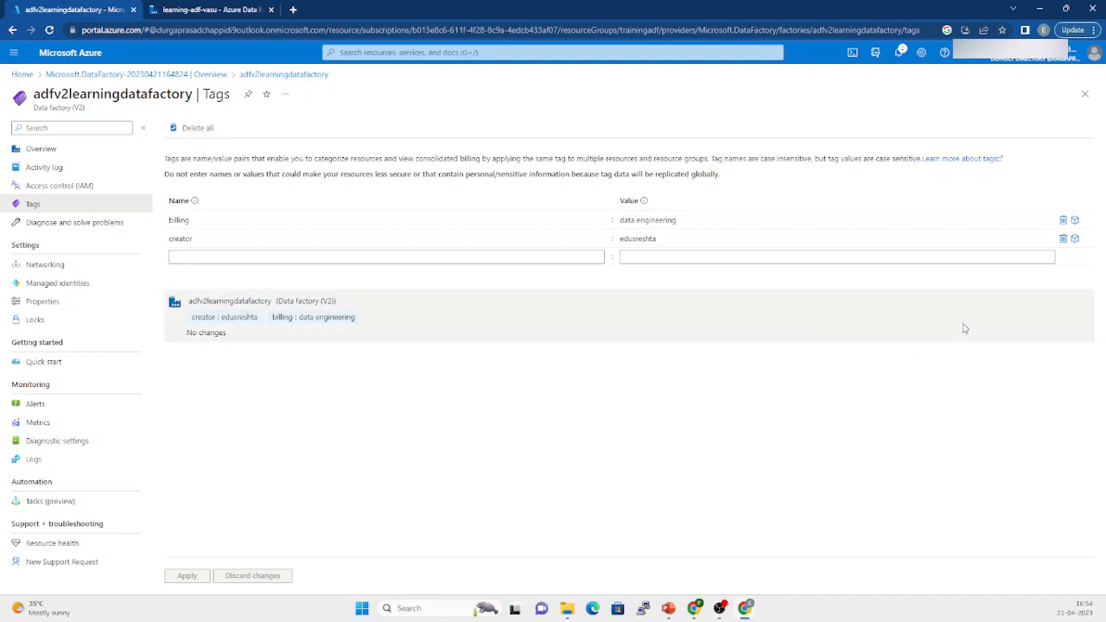
left_click(59, 223)
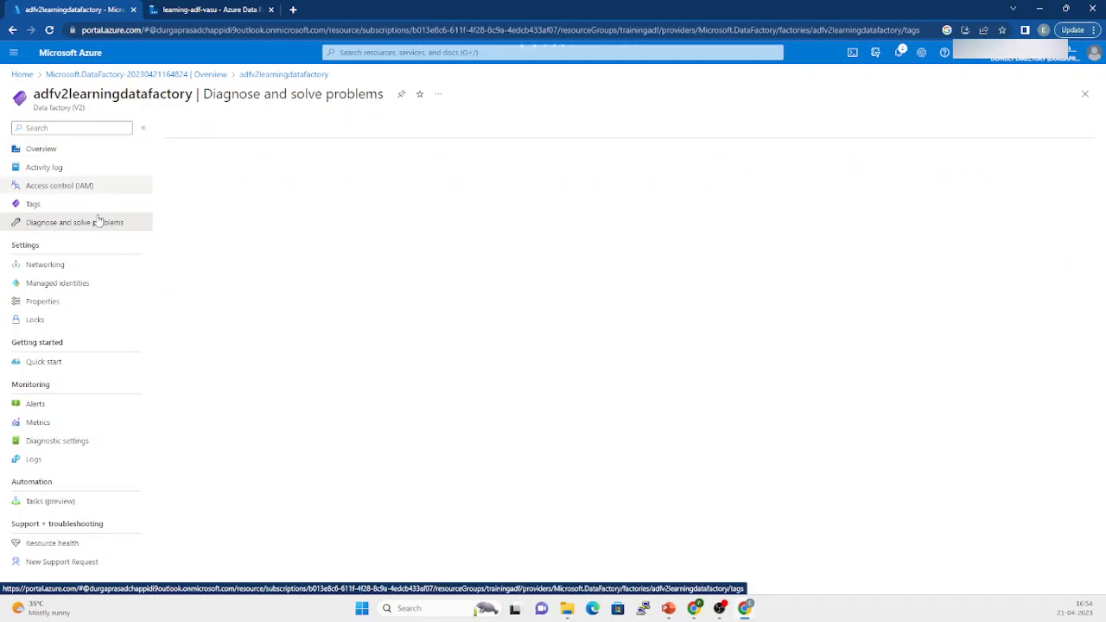
Return to the data factory's overview and launch Azure Data Factory Studio on its home page.
left_click(61, 152)
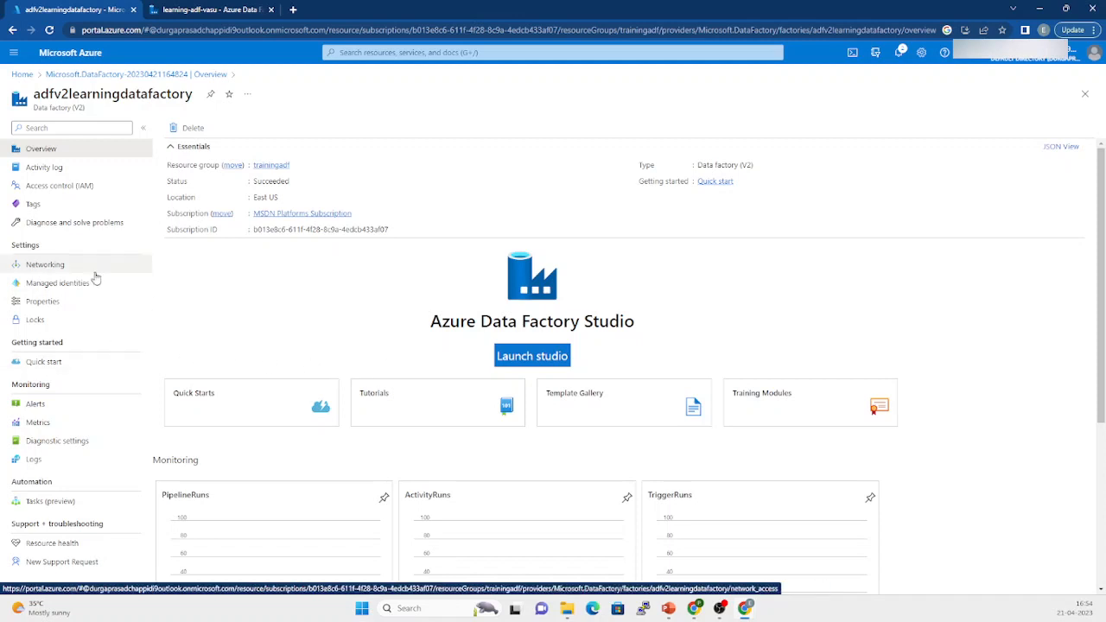
left_click(532, 356)
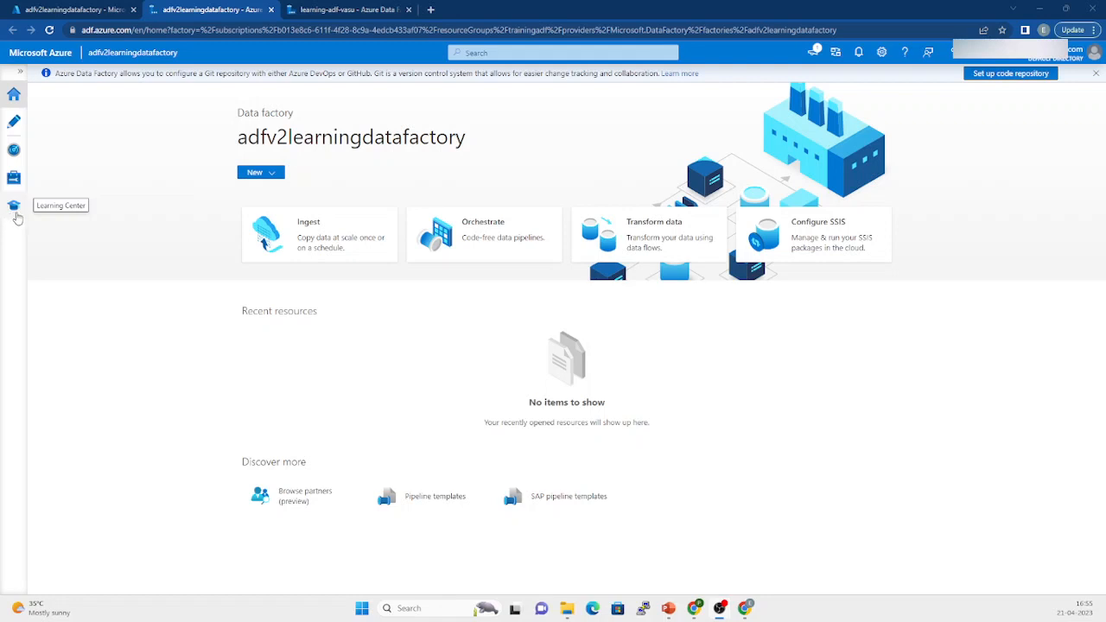
left_click(13, 97)
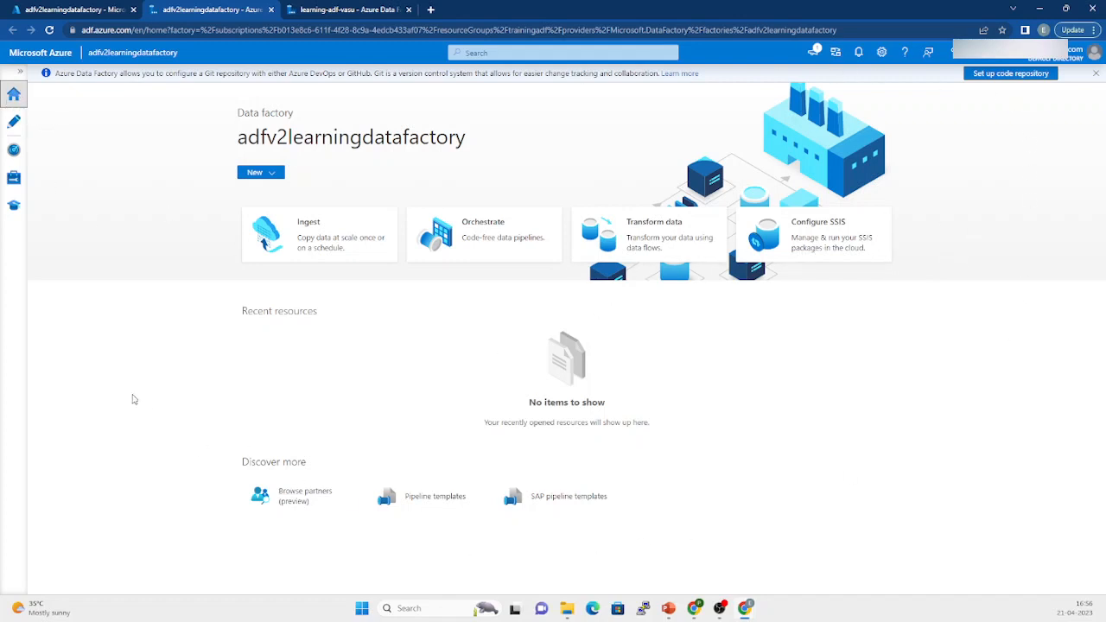
Create a new blank pipeline in the authoring area and add a Copy data activity to its canvas.
left_click(14, 127)
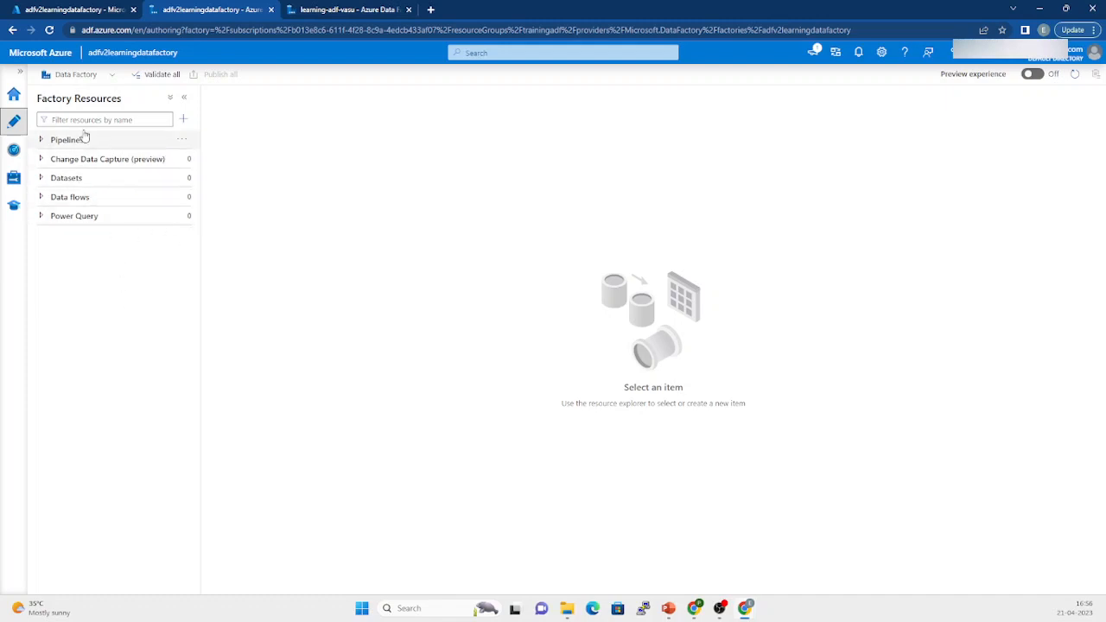
left_click(183, 119)
mouse_move(245, 140)
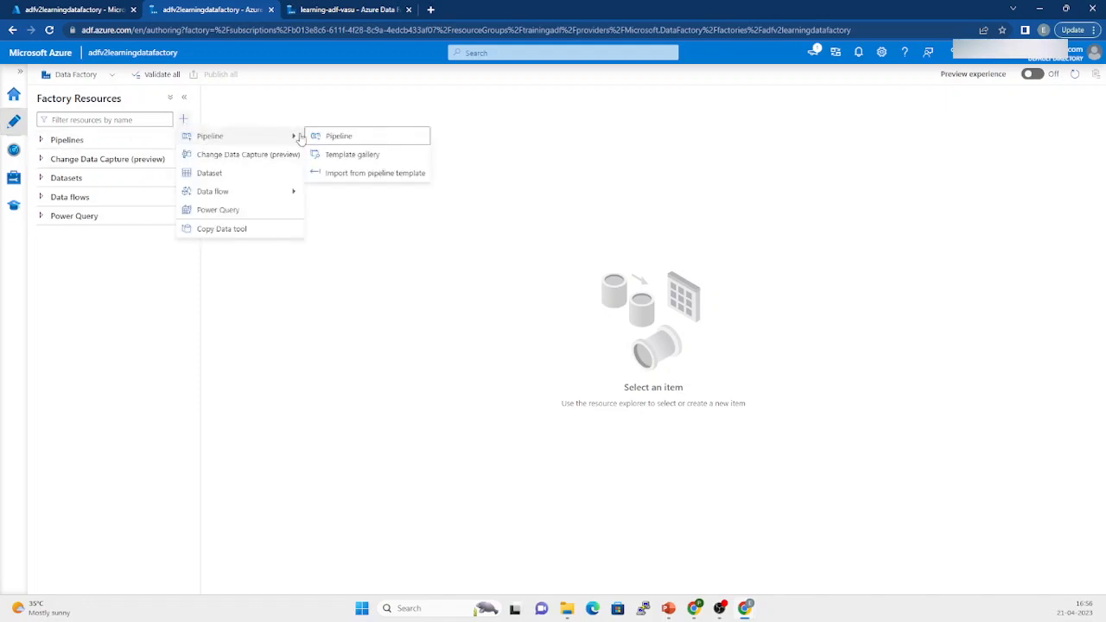
left_click(352, 139)
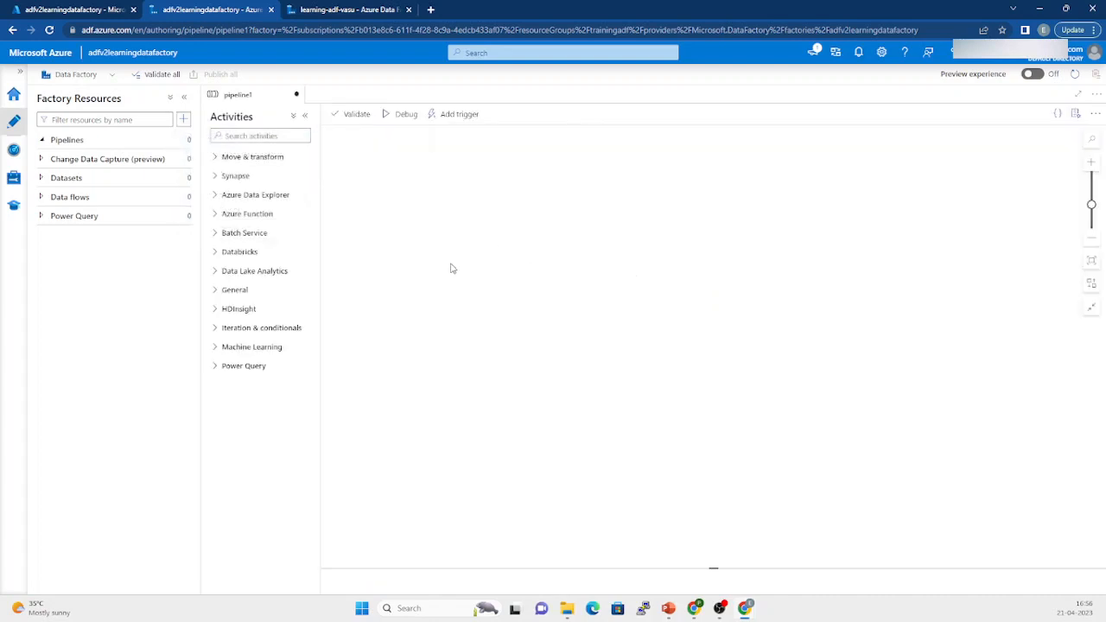
left_click(216, 158)
left_click_drag(244, 179, 565, 166)
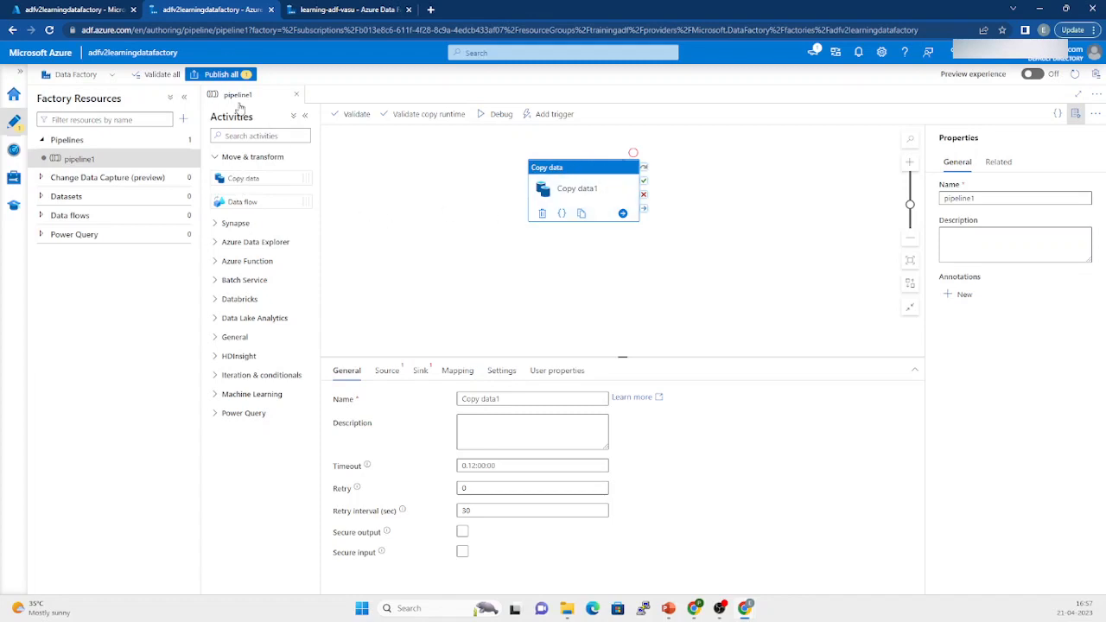
Rename the pipeline as Pipeline1 and look at the Copy data activity's source and sink settings.
double_click(1002, 198)
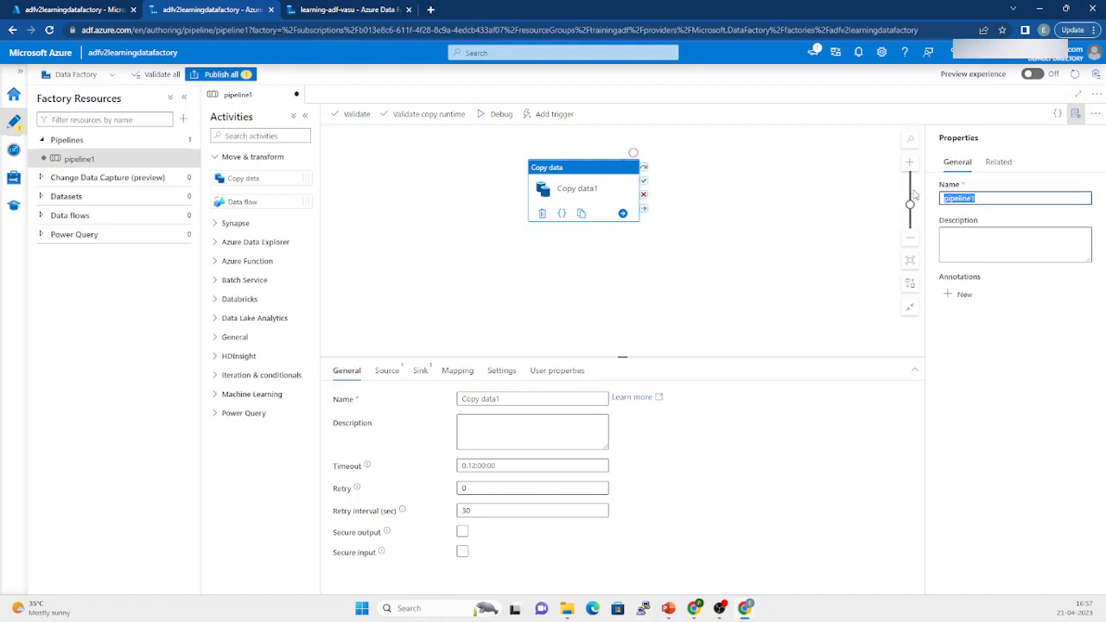
type("Pip")
left_click(386, 374)
left_click(420, 371)
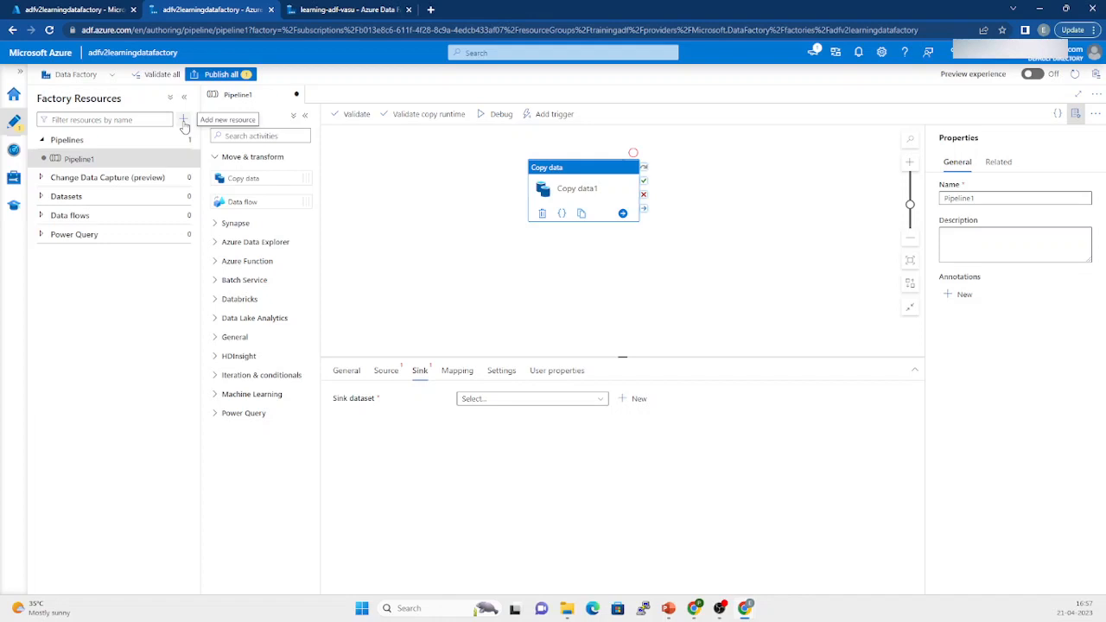
Start a new Azure Blob Storage dataset in DelimitedText format and name it Src_Dataset_Input.
left_click(183, 121)
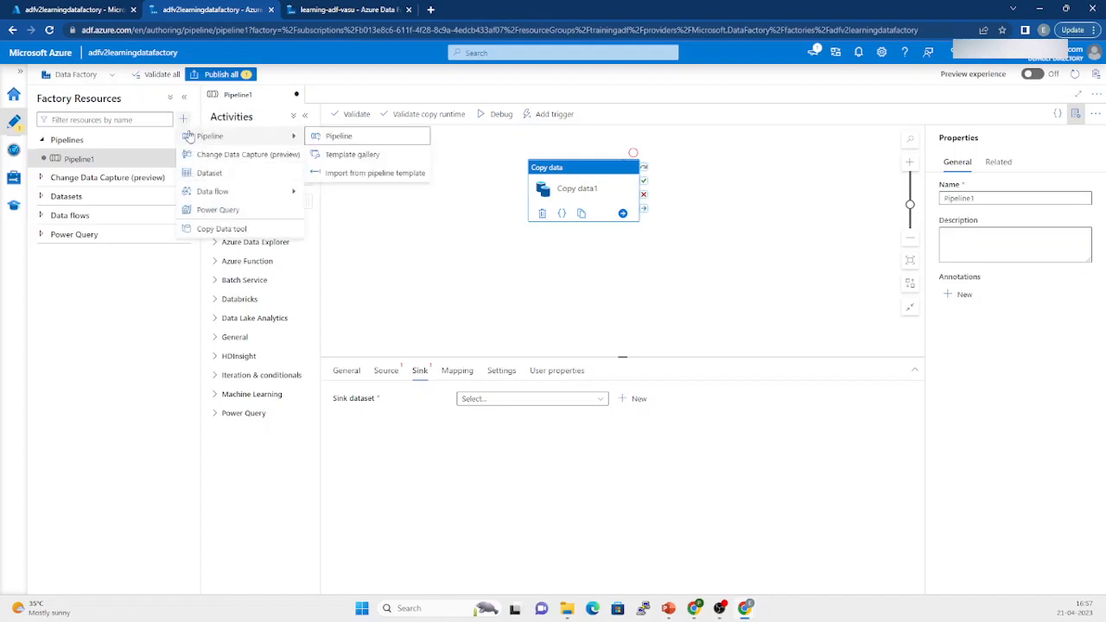
left_click(214, 175)
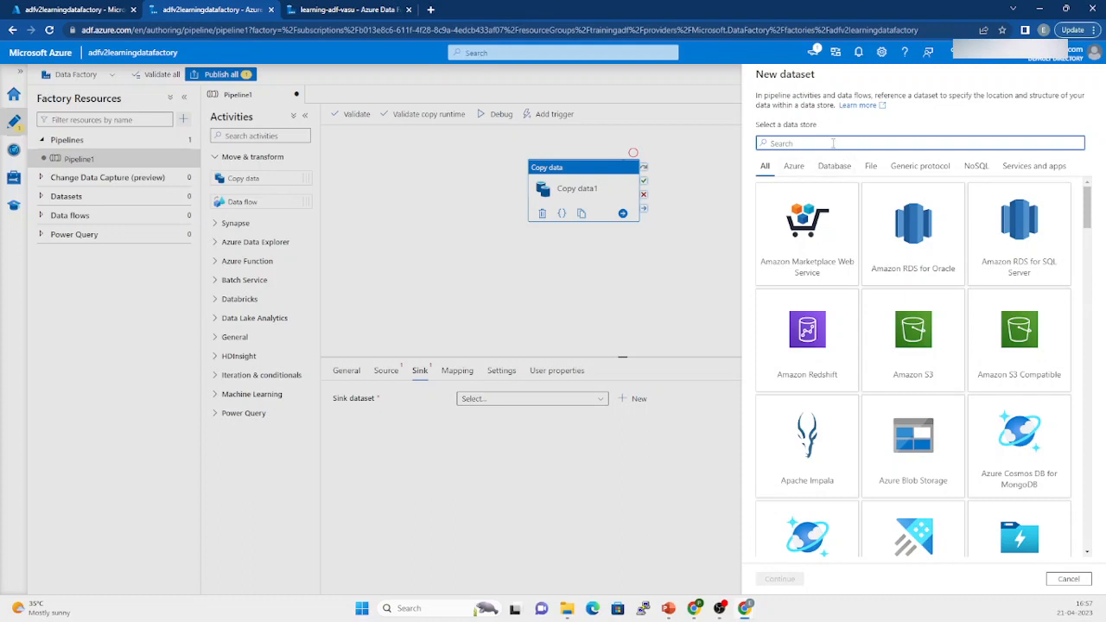
type("blob")
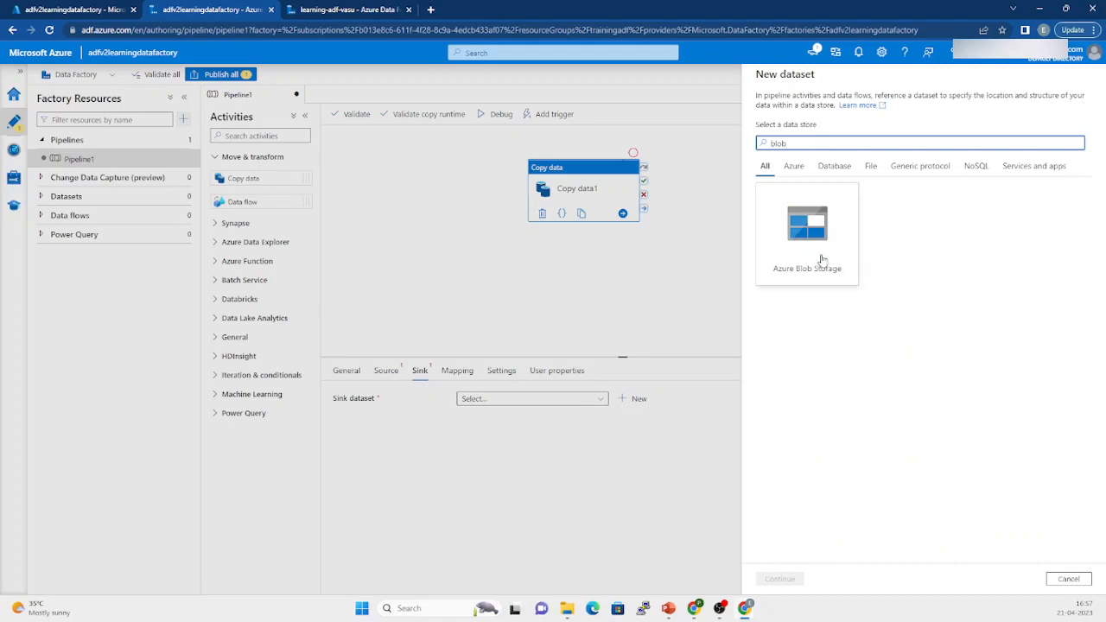
left_click(821, 259)
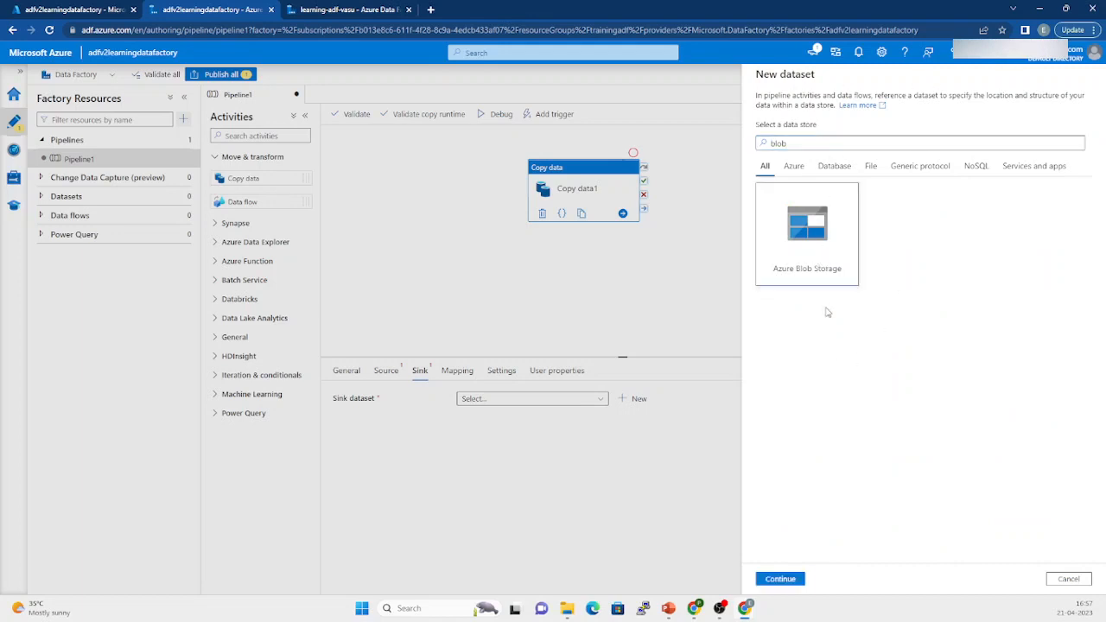
left_click(781, 579)
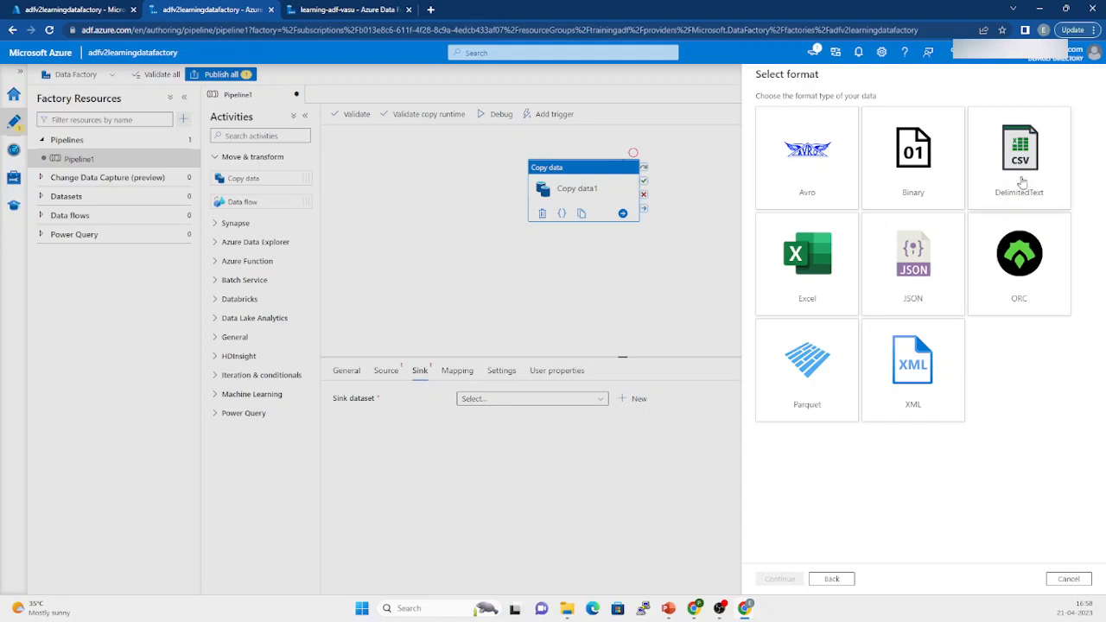
left_click(1021, 182)
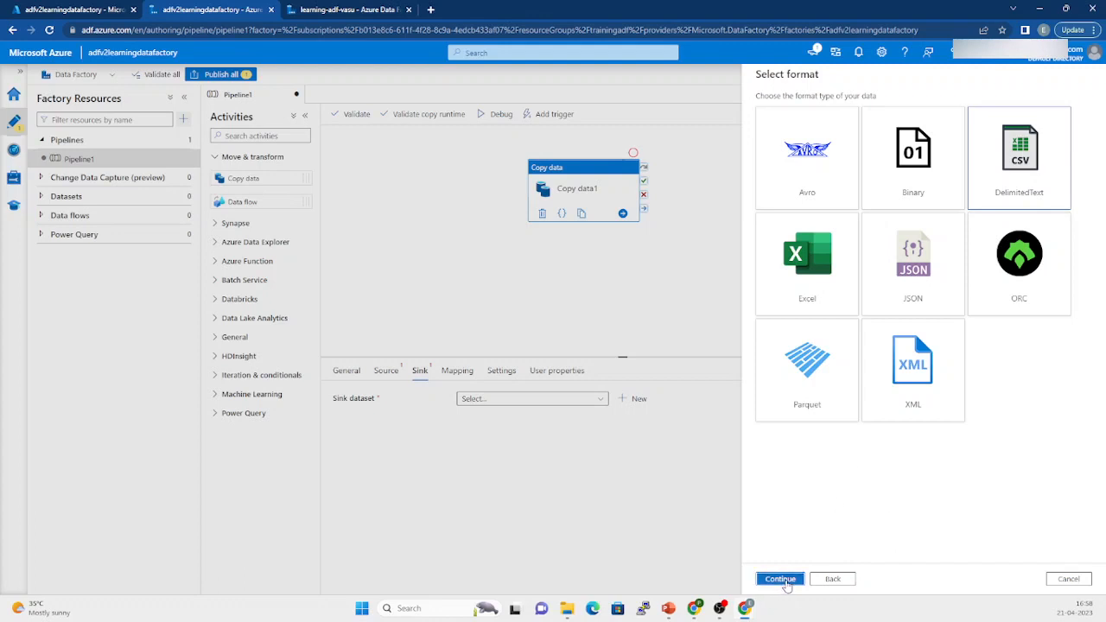
left_click(780, 579)
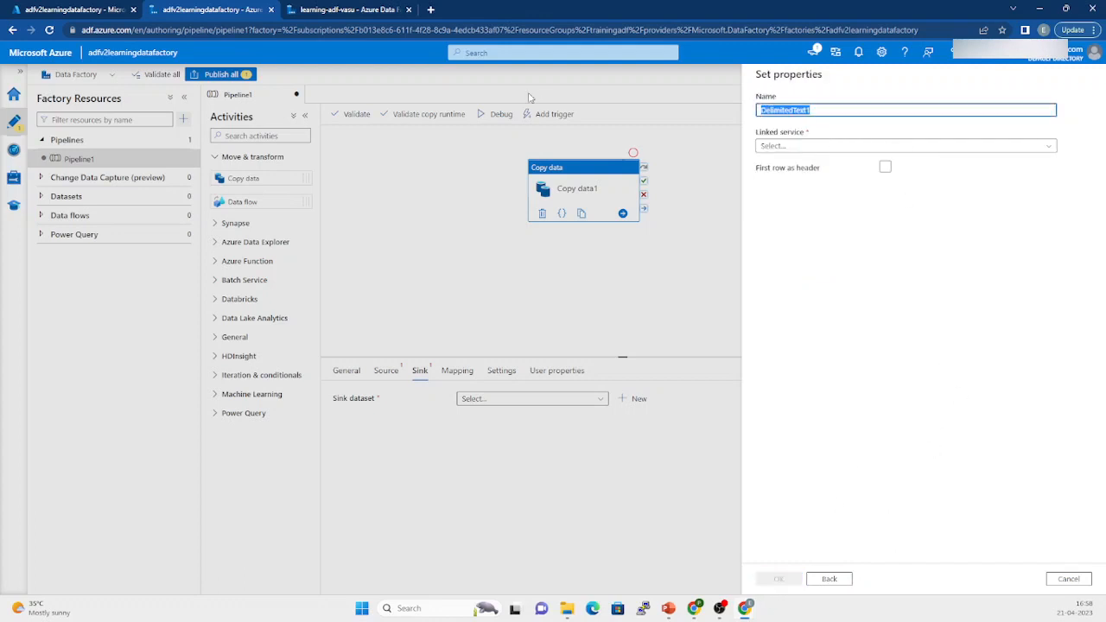
type("Src_Data")
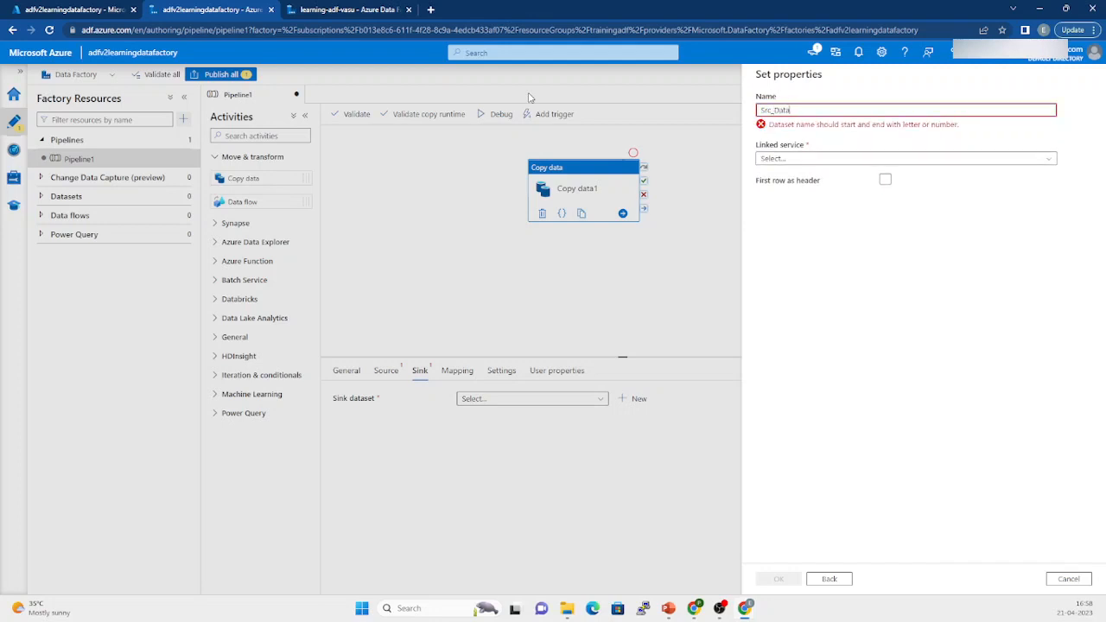
type("baset_input")
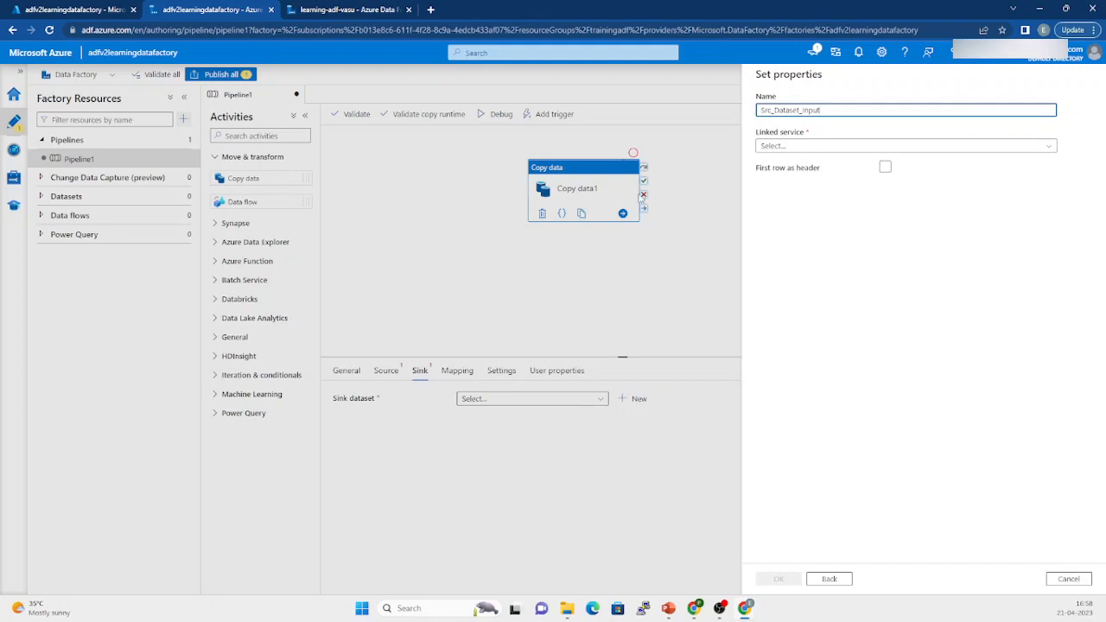
Start a new linked service for the dataset, named LS_ABLB_InputSource, with the description "Source Linked service".
left_click(874, 147)
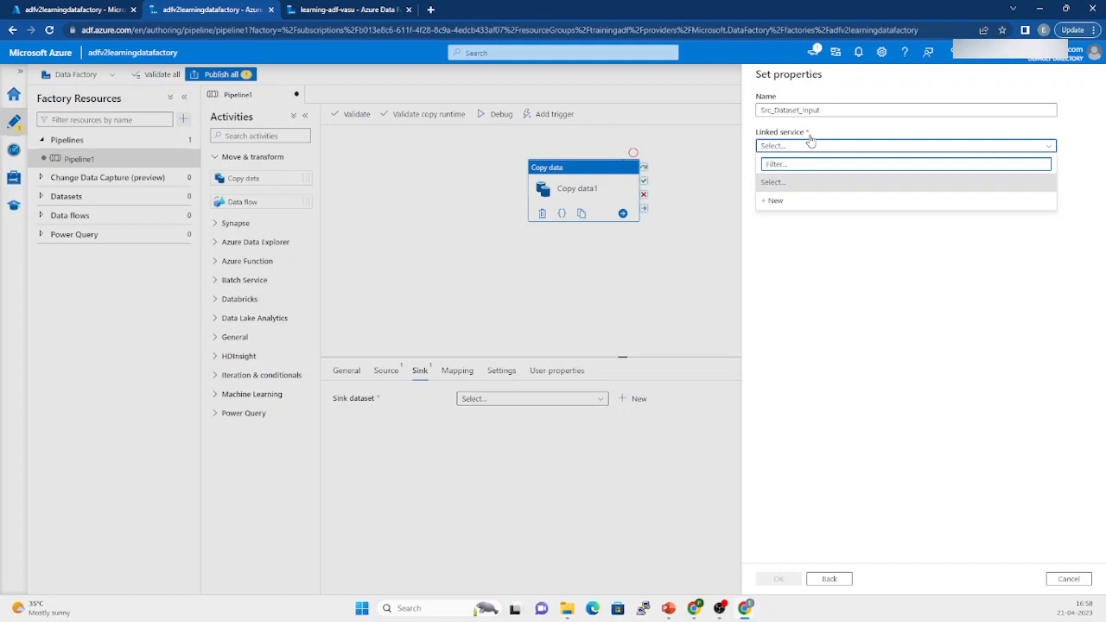
left_click(774, 203)
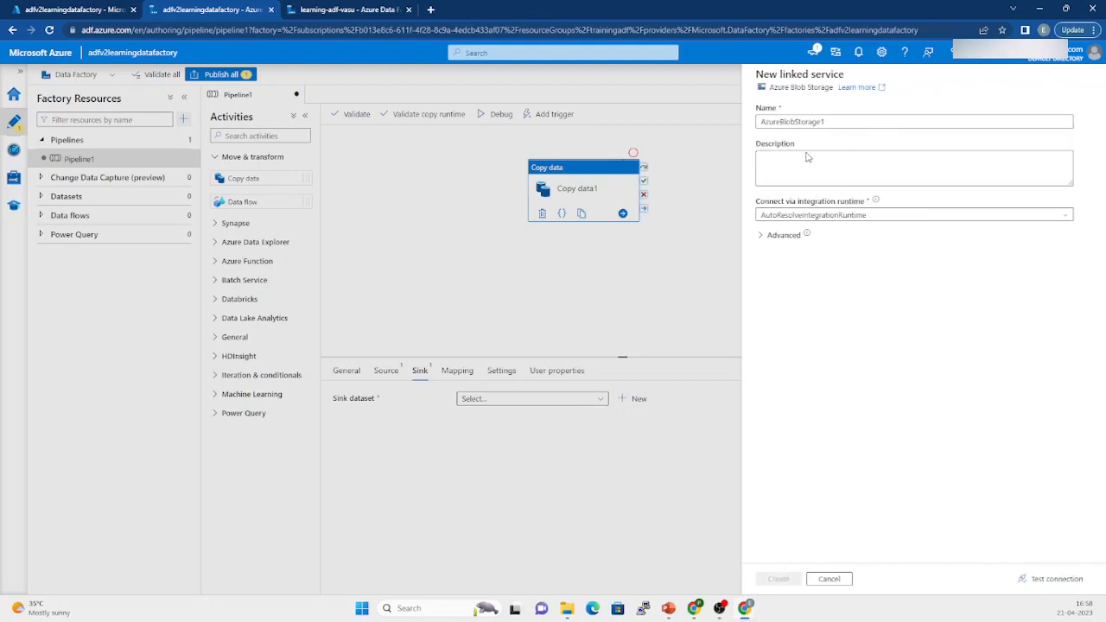
left_click_drag(849, 121, 773, 132)
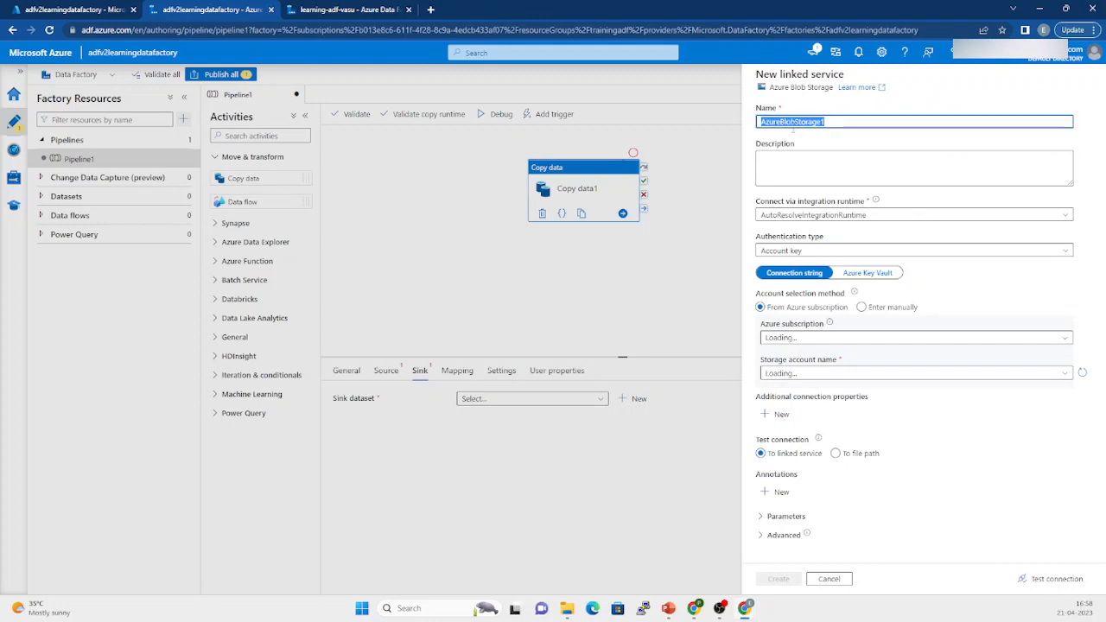
type("LS")
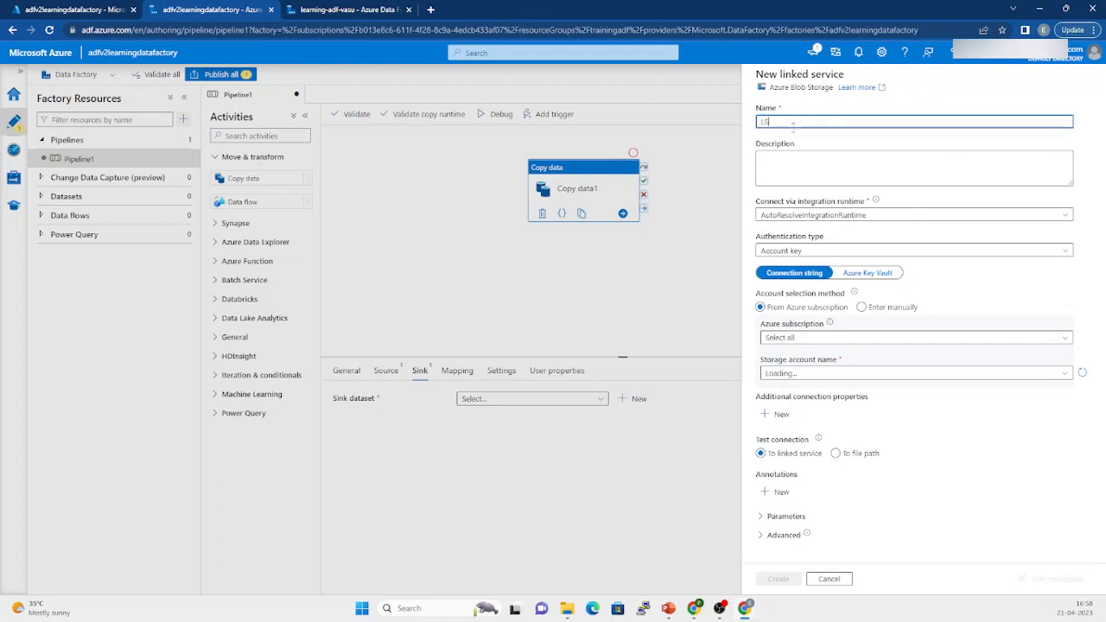
type("_ABLB_")
type("InputSource")
left_click(787, 164)
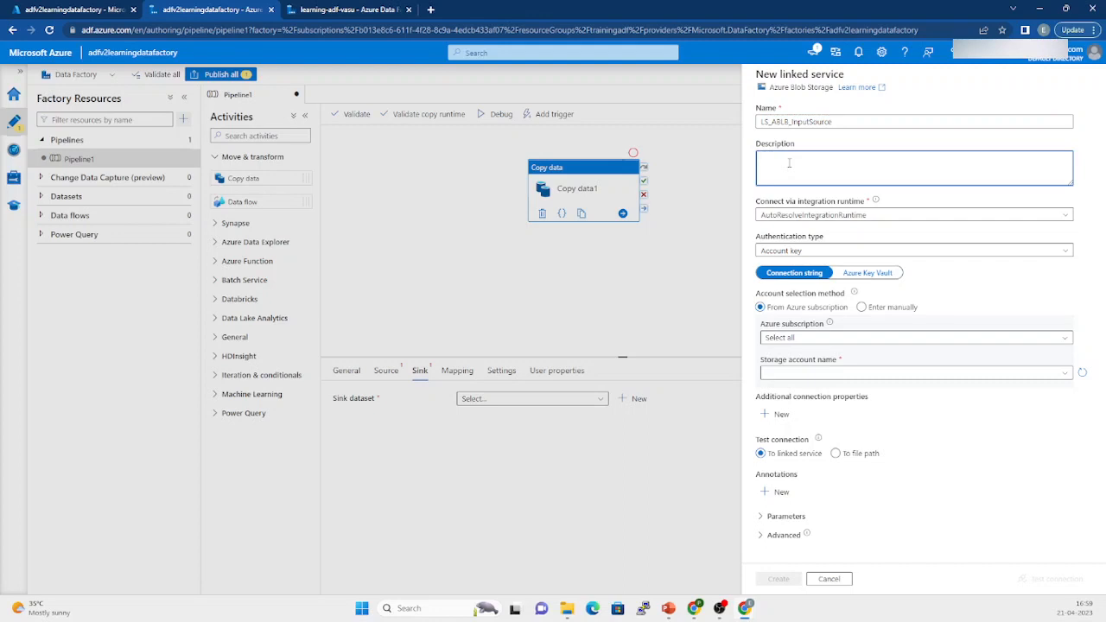
type("Source")
type("Linked service")
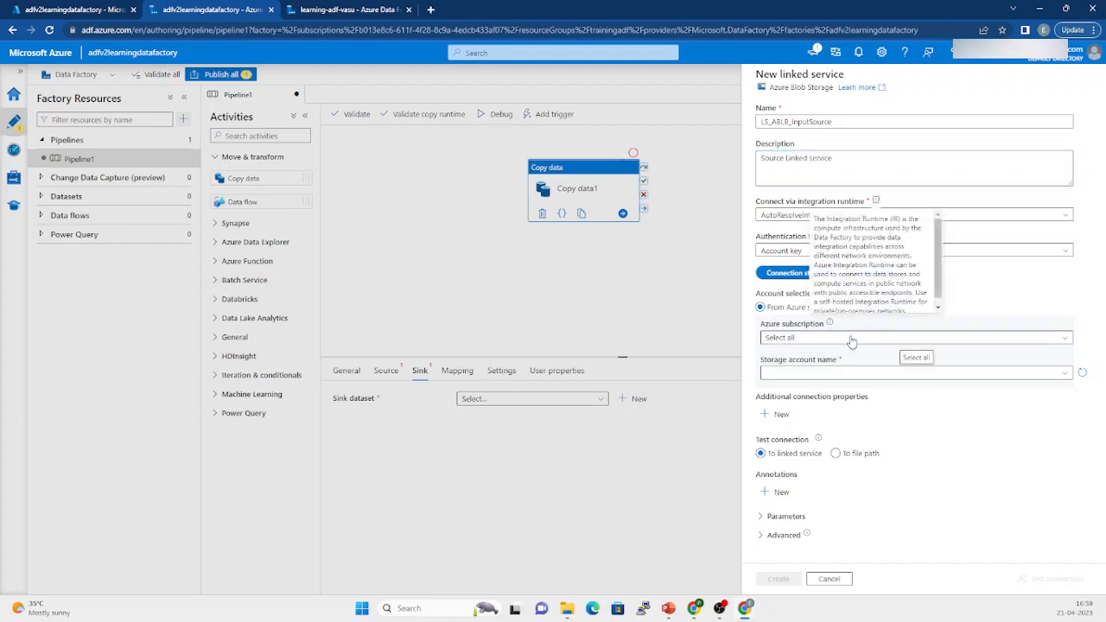
Select MSDN Platforms Subscription and the storage account adlsstoragetraining01 for the linked service, and create it.
left_click(827, 338)
left_click(819, 371)
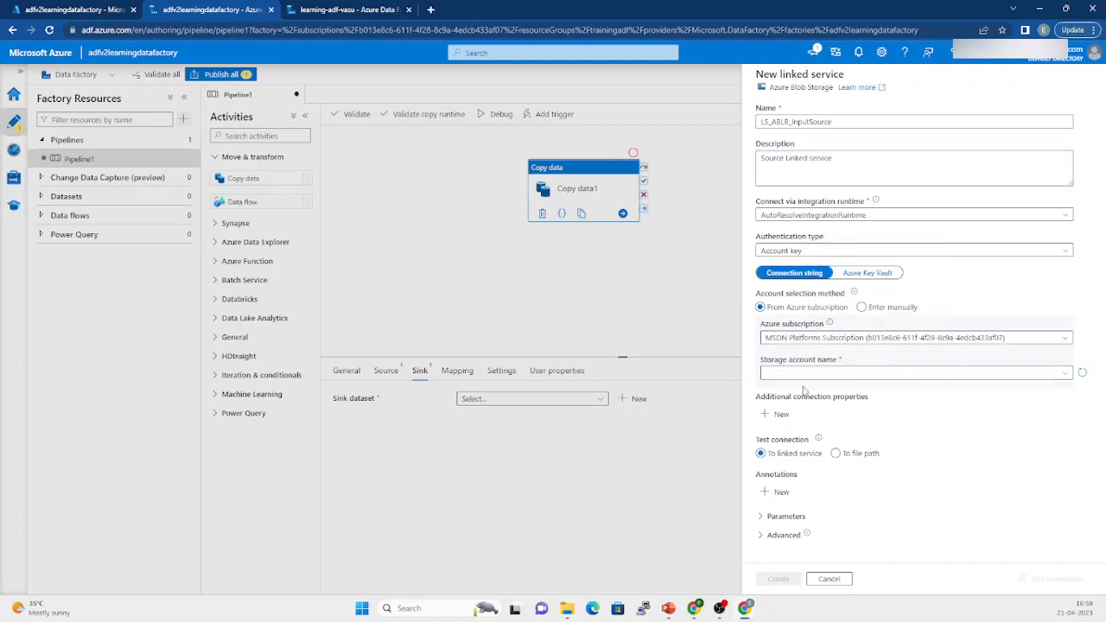
left_click(1061, 374)
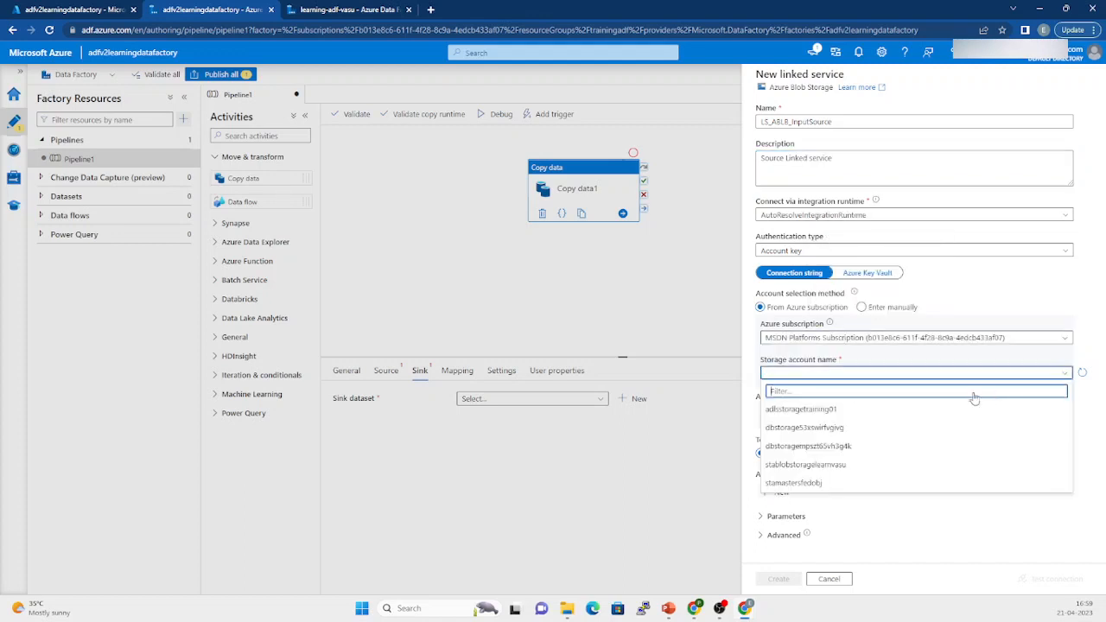
left_click(816, 410)
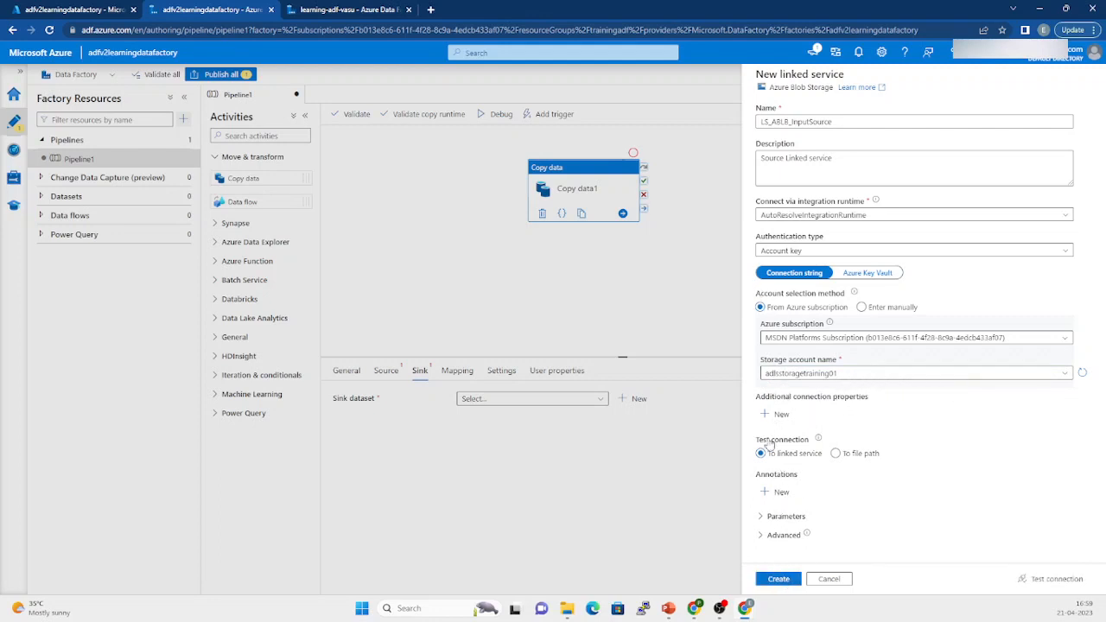
left_click(784, 579)
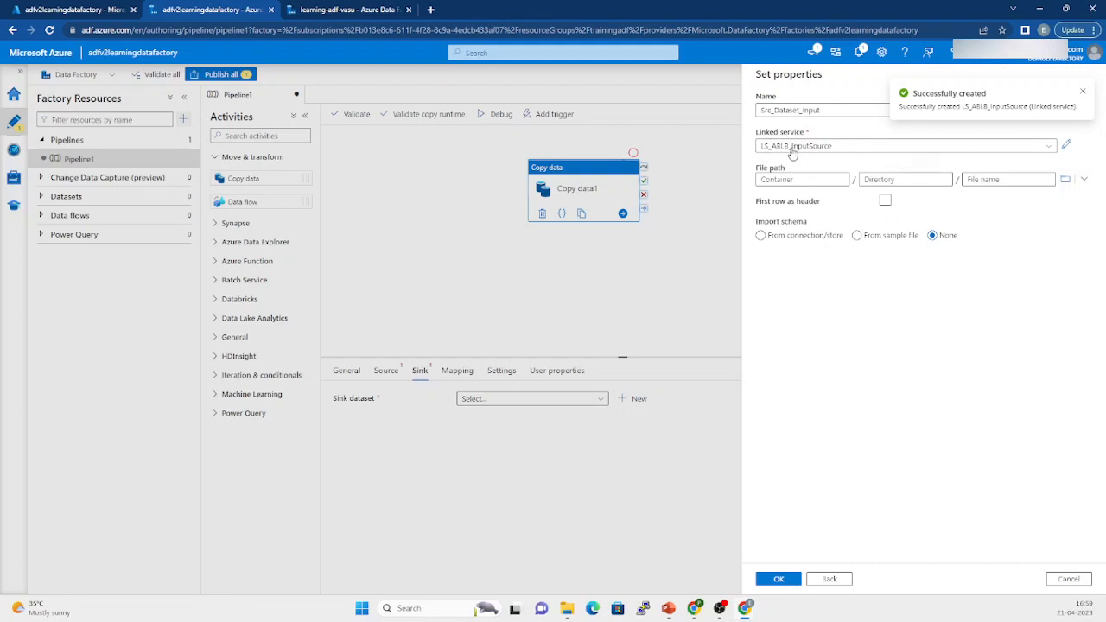
Browse the storage and set the dataset's file path to data.csv in the input container.
left_click(781, 180)
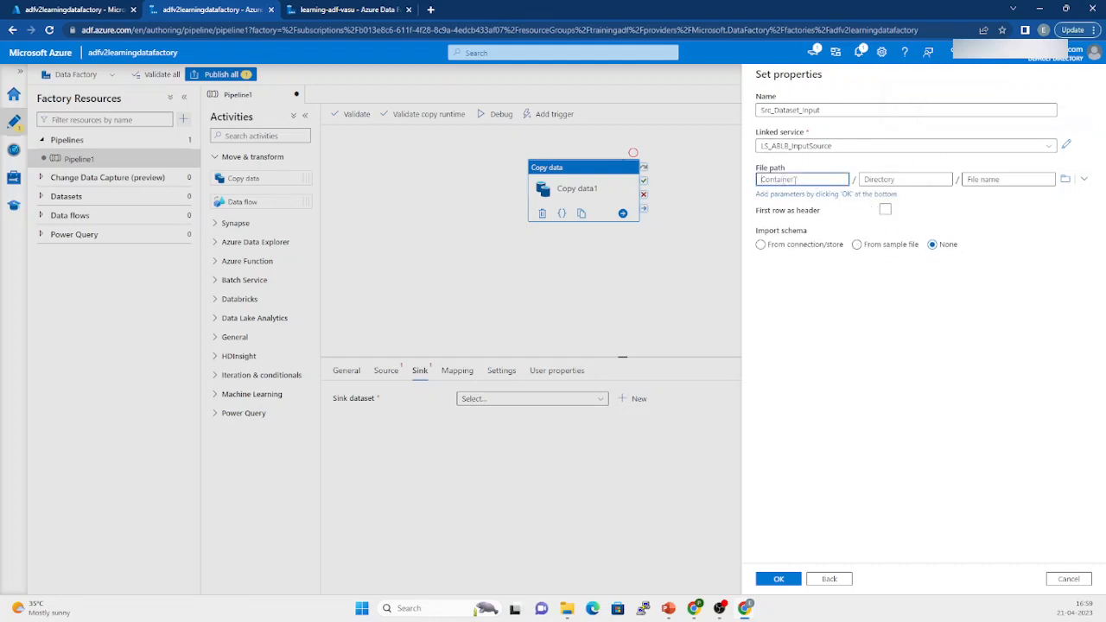
left_click(1066, 180)
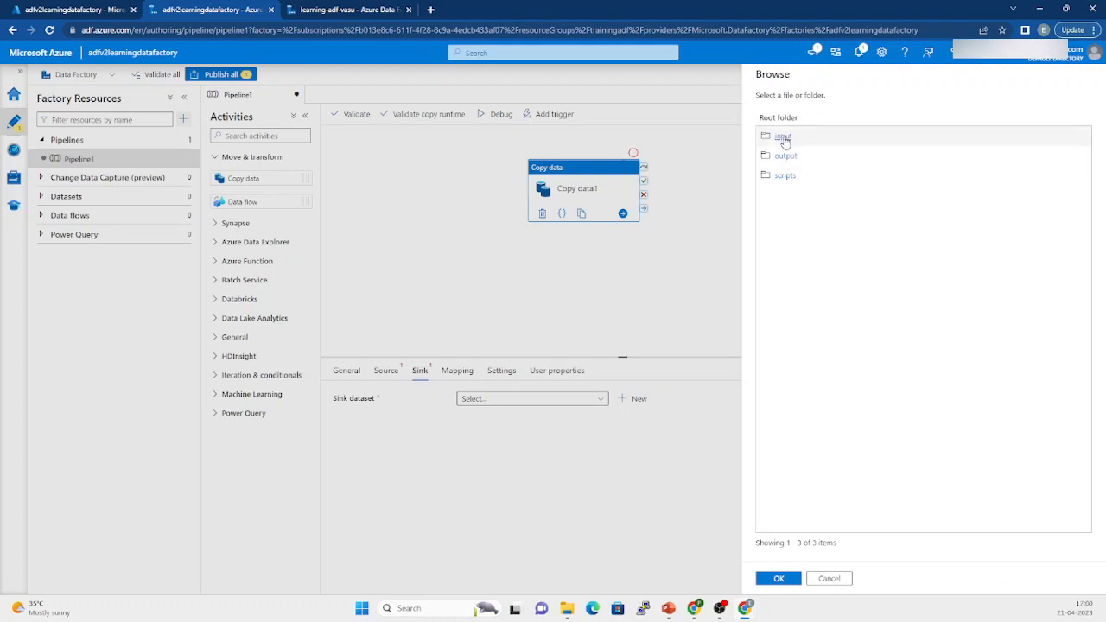
left_click(783, 138)
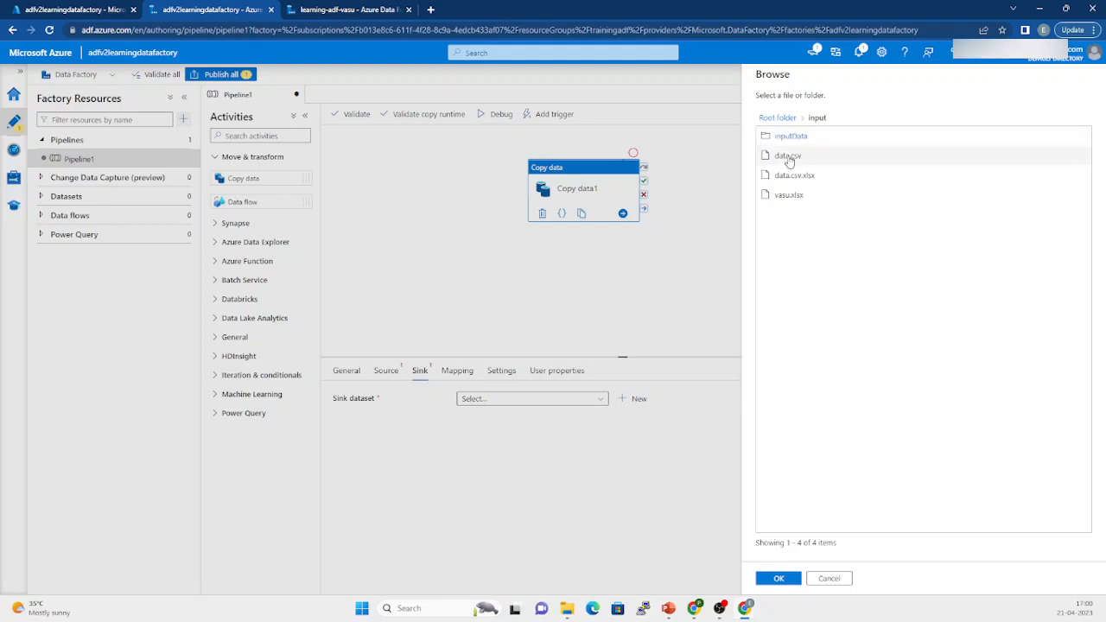
left_click(788, 157)
left_click(777, 578)
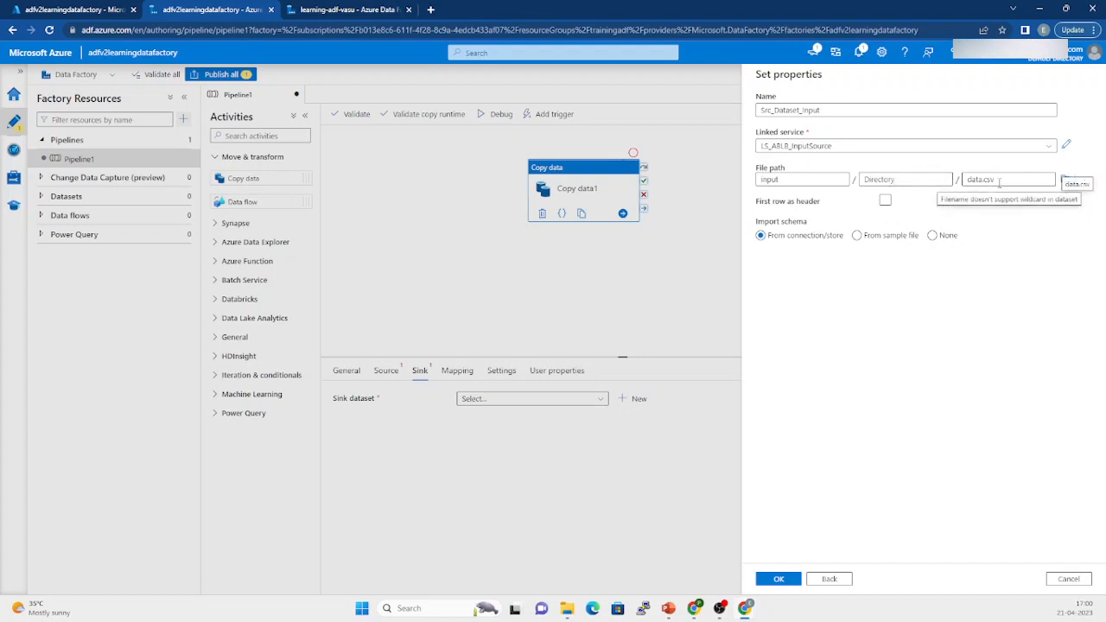
Set the dataset's schema import to None and create the dataset.
left_click_drag(1020, 177, 935, 183)
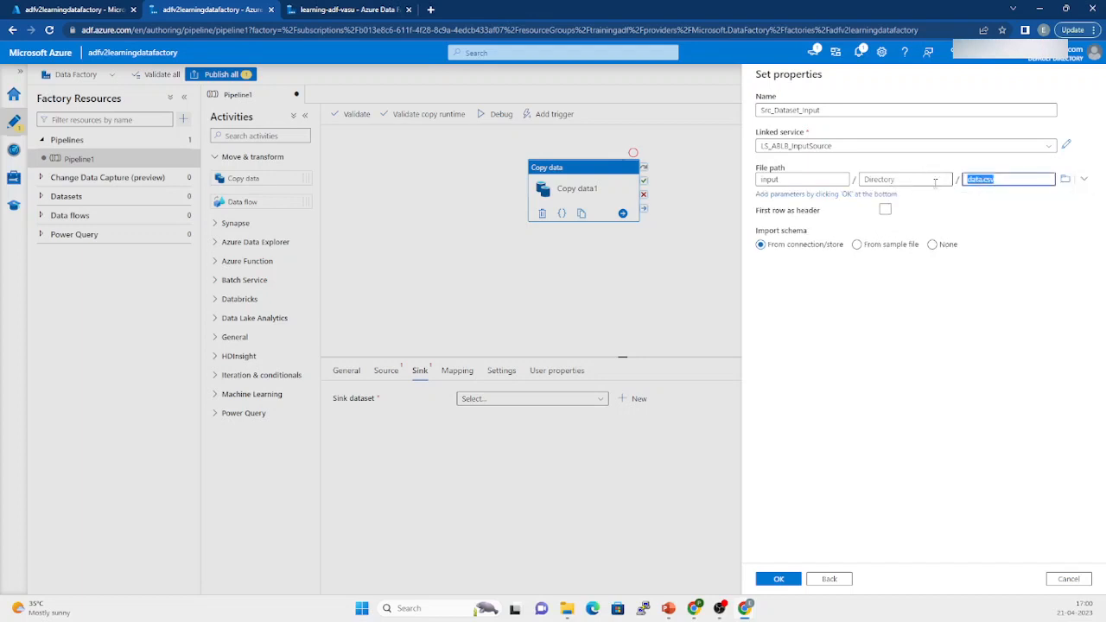
left_click(1001, 356)
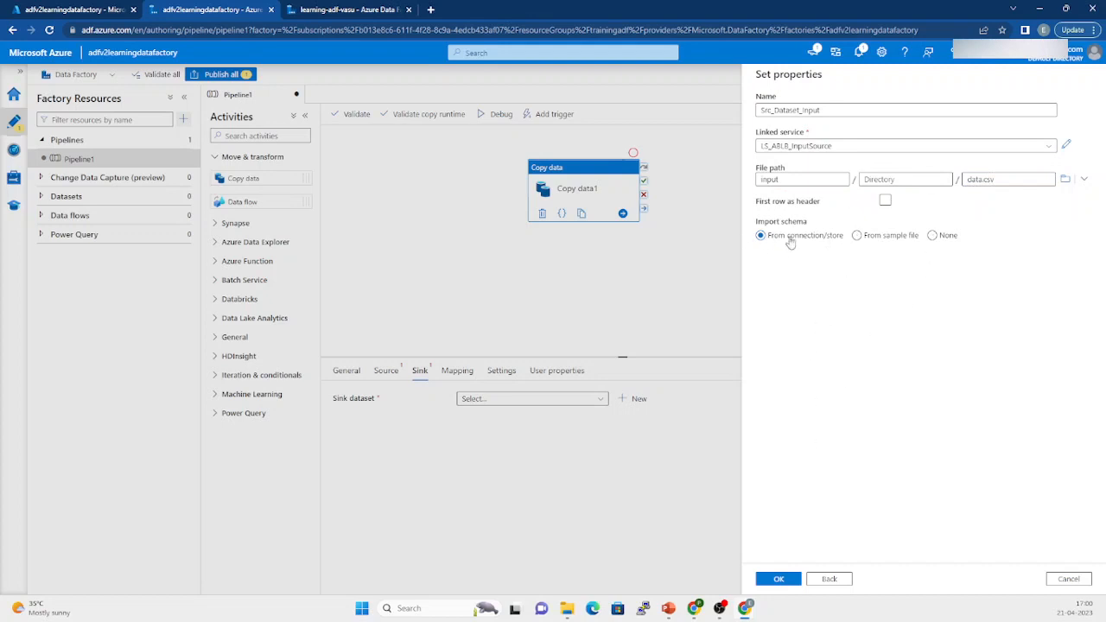
left_click(932, 237)
left_click(779, 579)
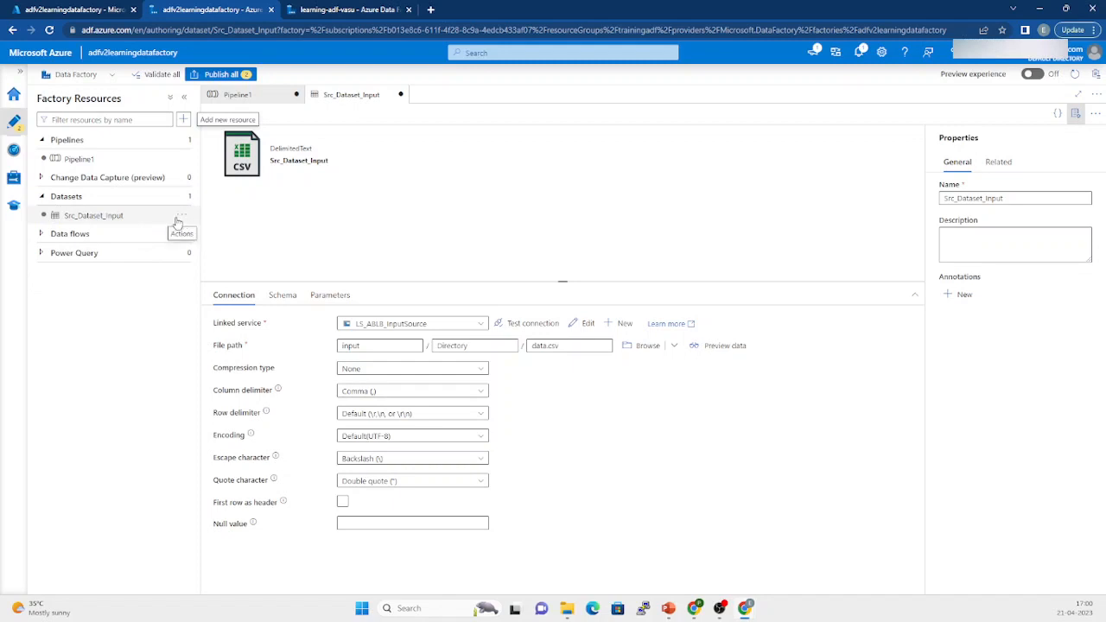
Set the Copy data activity's source dataset in Pipeline1 to Src_Dataset_Input with the Wildcard file path type.
left_click(248, 94)
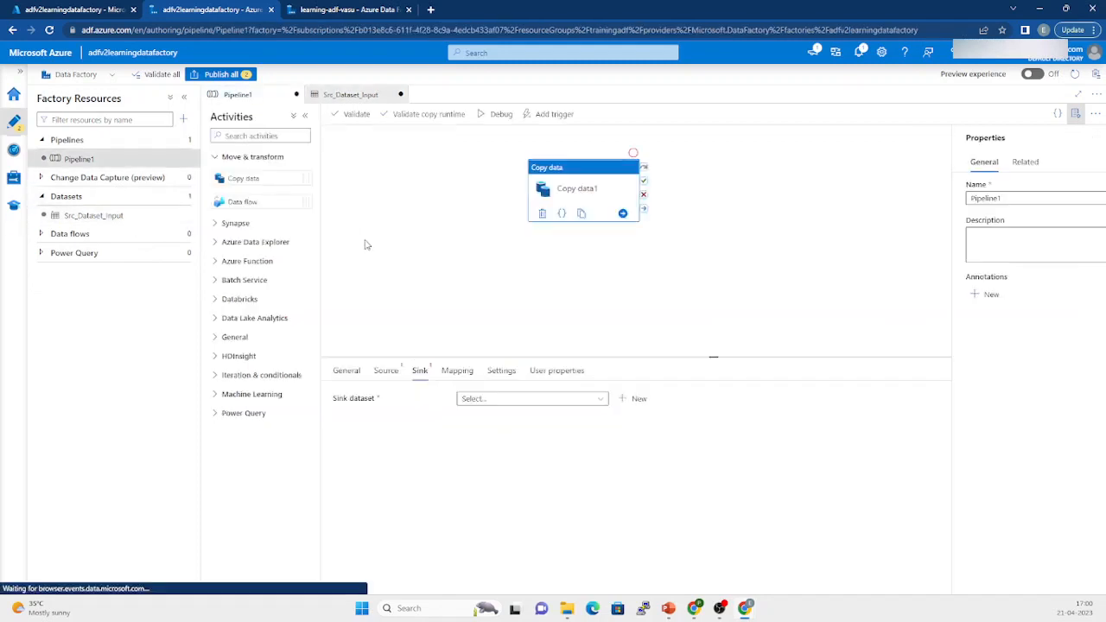
left_click(383, 373)
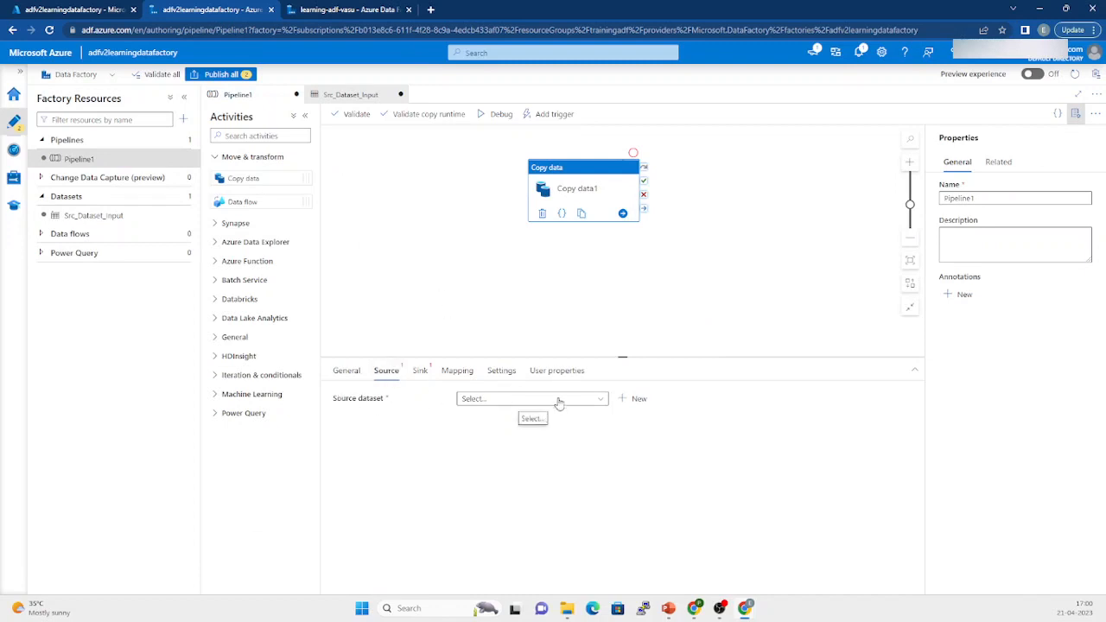
left_click(527, 398)
left_click(501, 435)
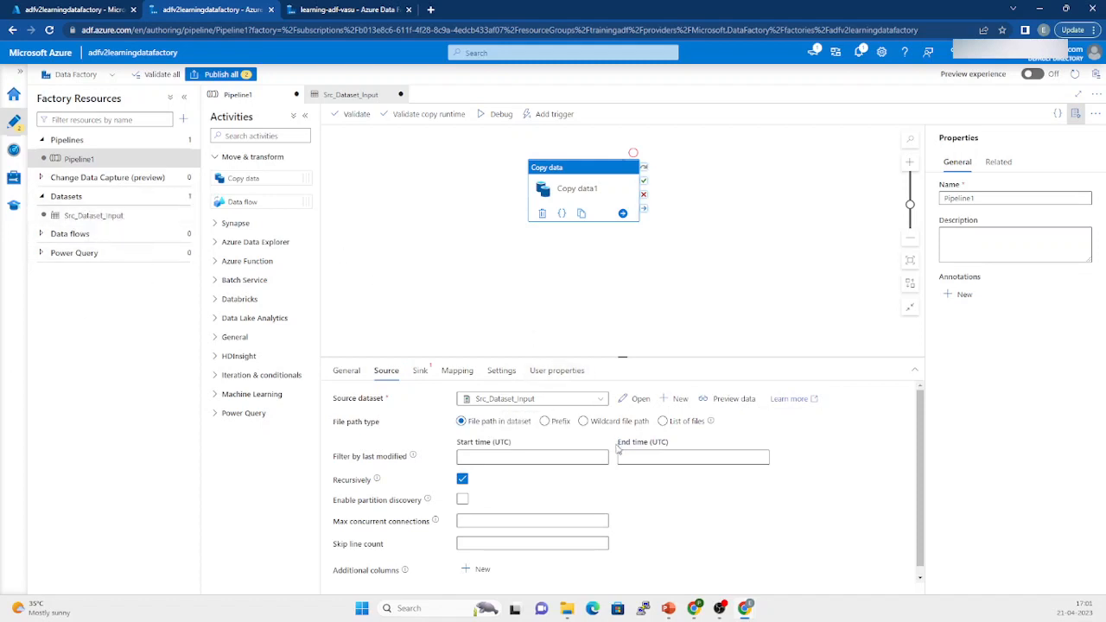
left_click(583, 421)
left_click(420, 370)
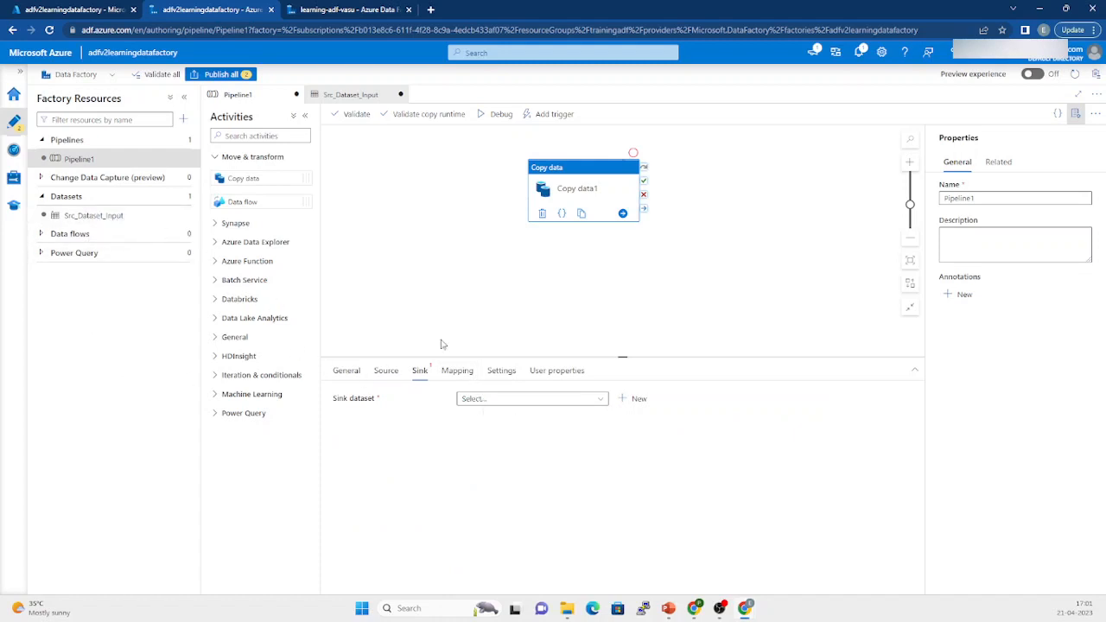
Clone Src_Dataset_Input and point the copy's file path to container output and directory outputData, with the file name cleared.
left_click(182, 220)
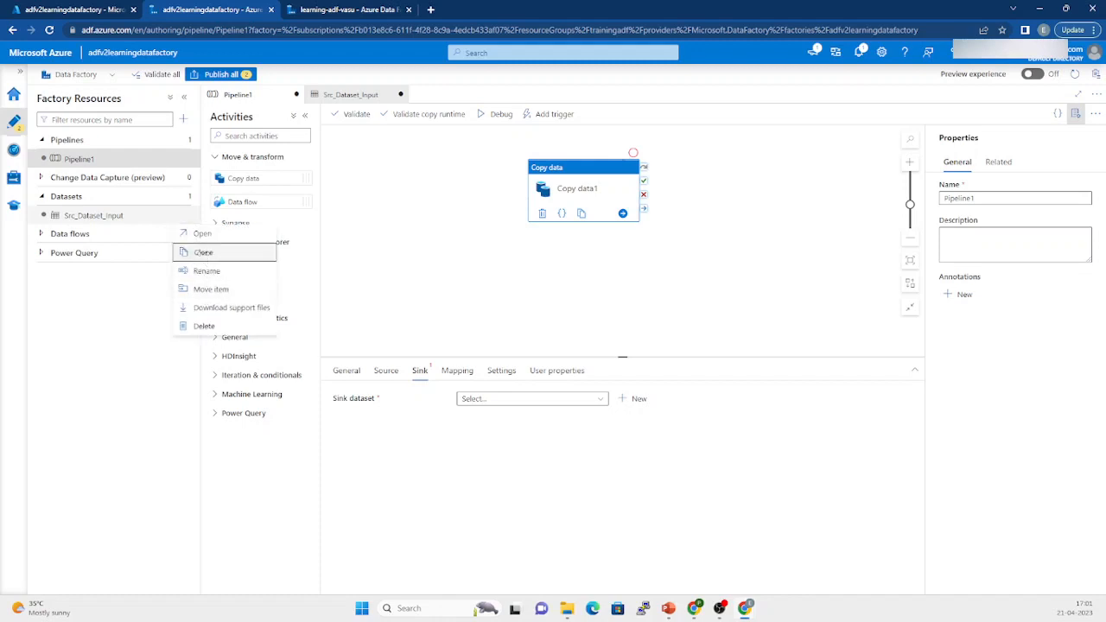
left_click(203, 252)
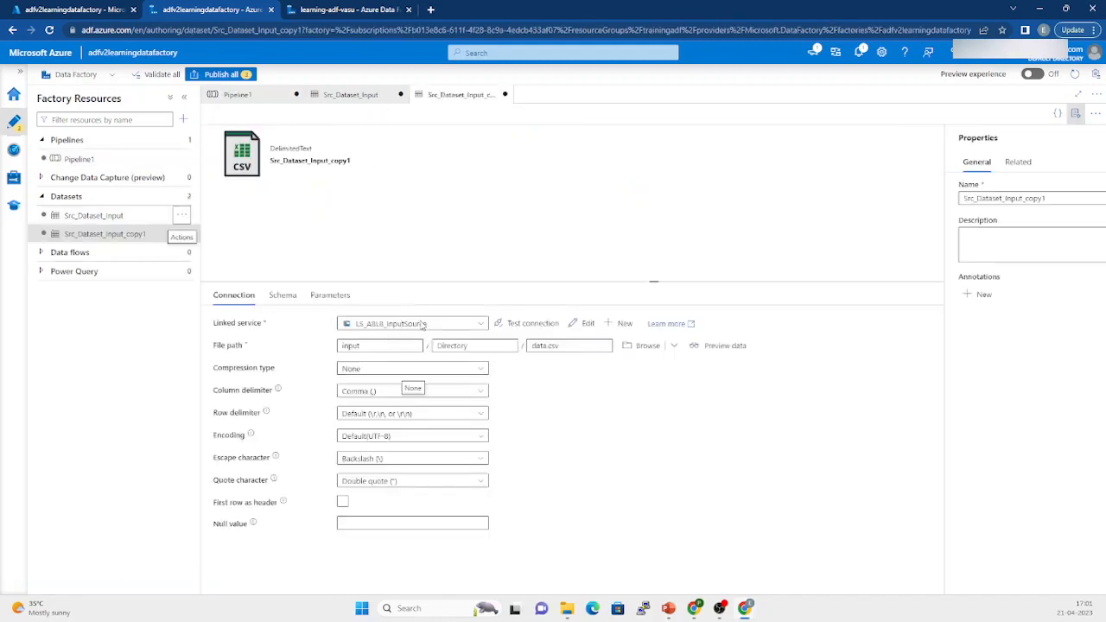
left_click_drag(376, 346, 234, 344)
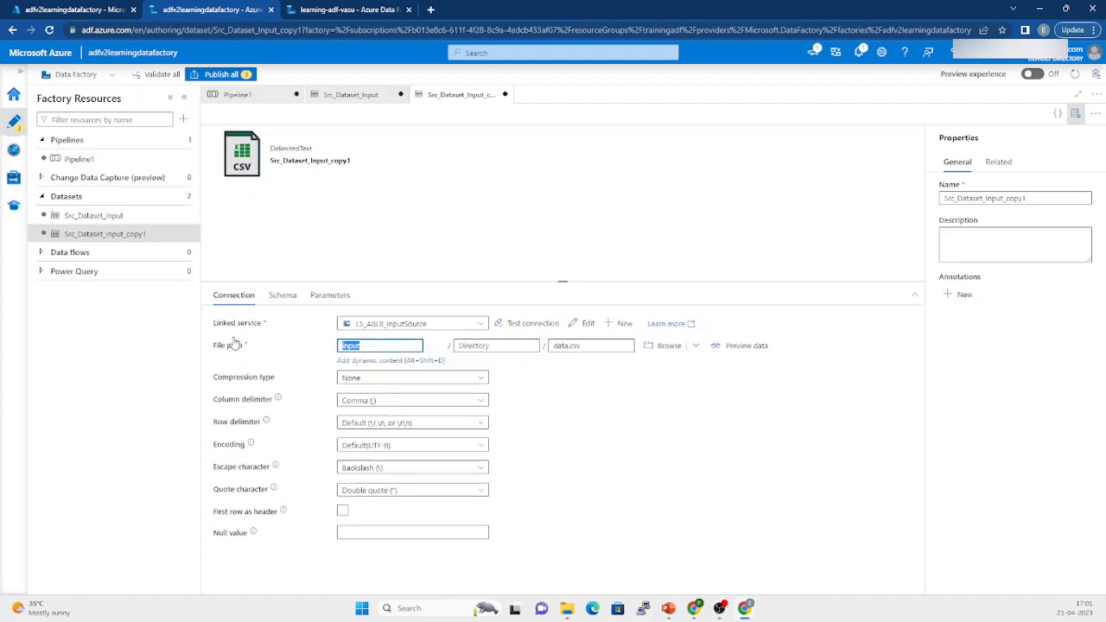
type("out")
left_click(506, 344)
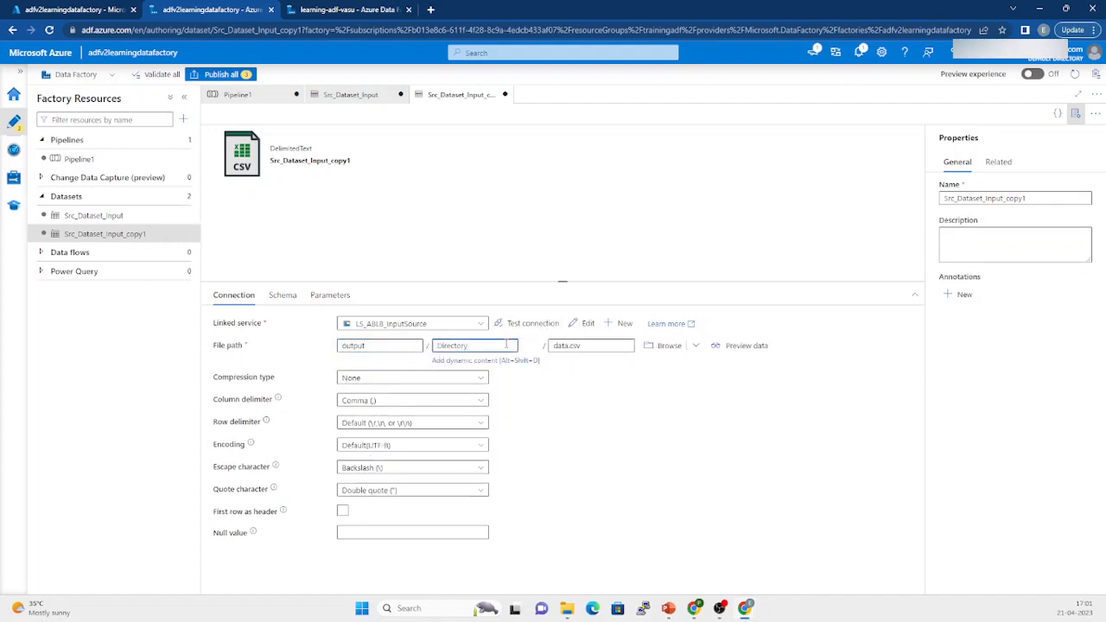
type("outputData")
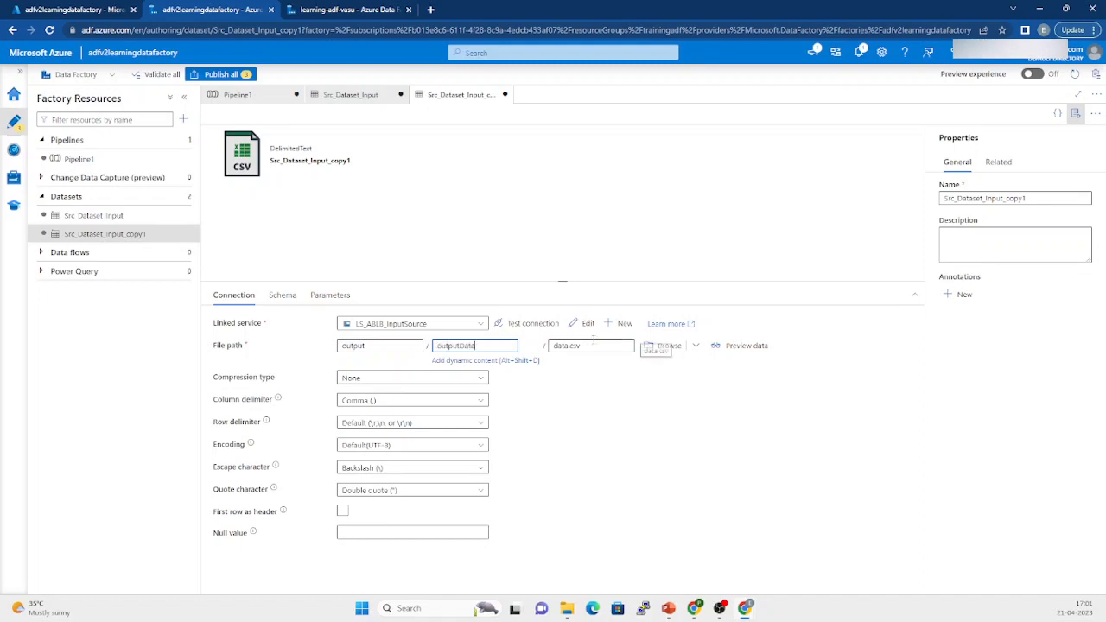
left_click_drag(594, 347, 540, 349)
key("BackSpace")
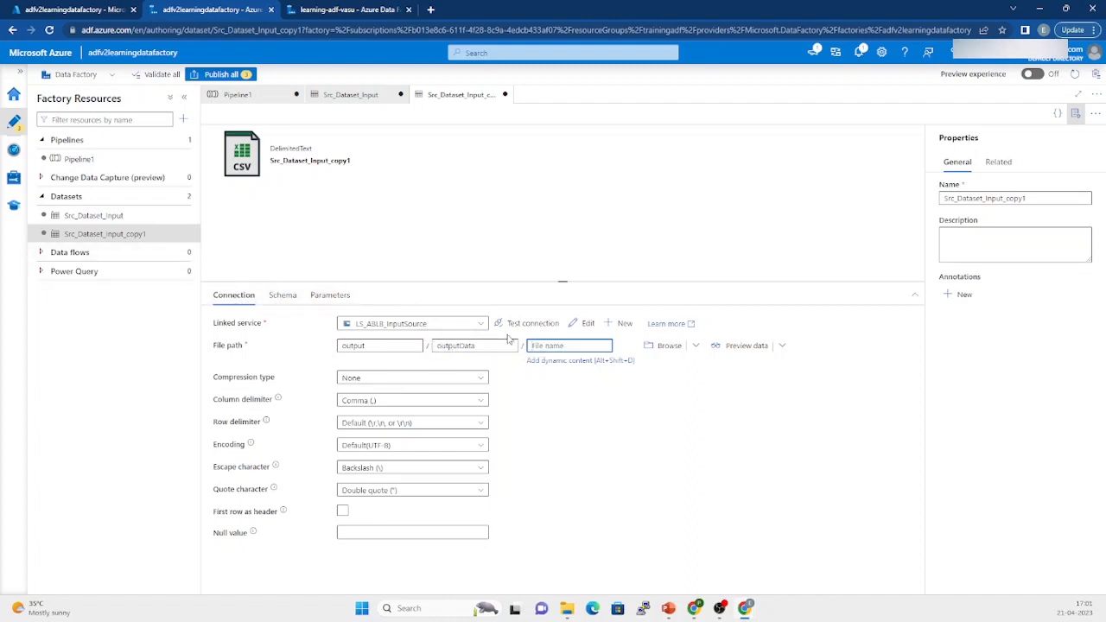
Rename the cloned dataset as Tgt_Dataset.
double_click(1053, 198)
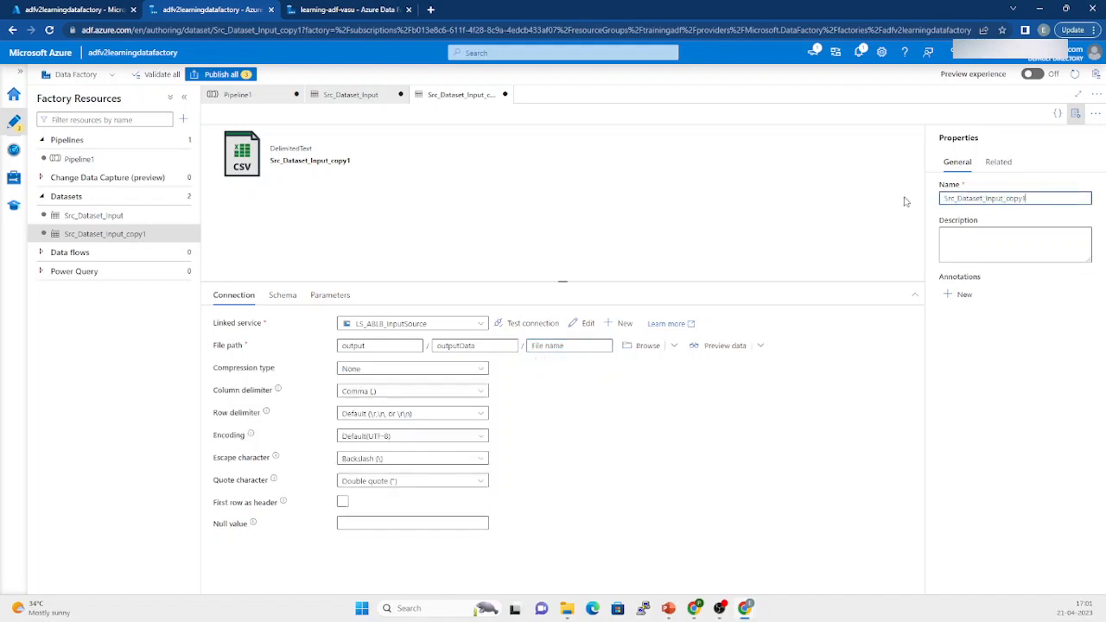
left_click_drag(954, 198, 943, 198)
type("To")
type("t")
left_click_drag(1028, 198, 986, 198)
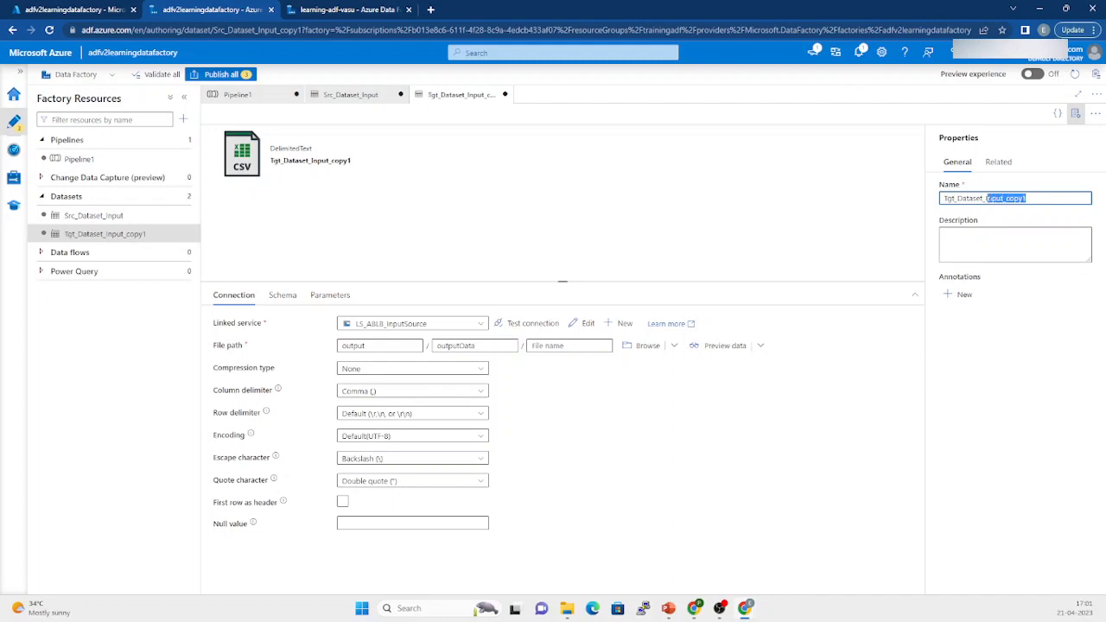
key("BackSpace")
left_click(393, 208)
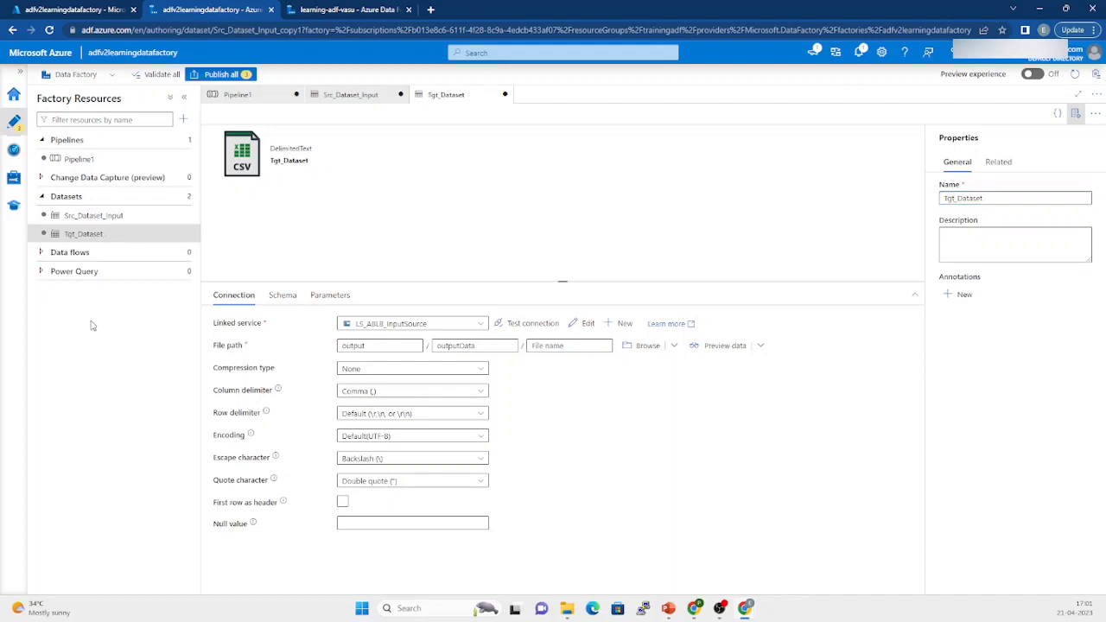
Return to Pipeline1 and set the Copy data activity's sink dataset to Tgt_Dataset.
left_click(353, 94)
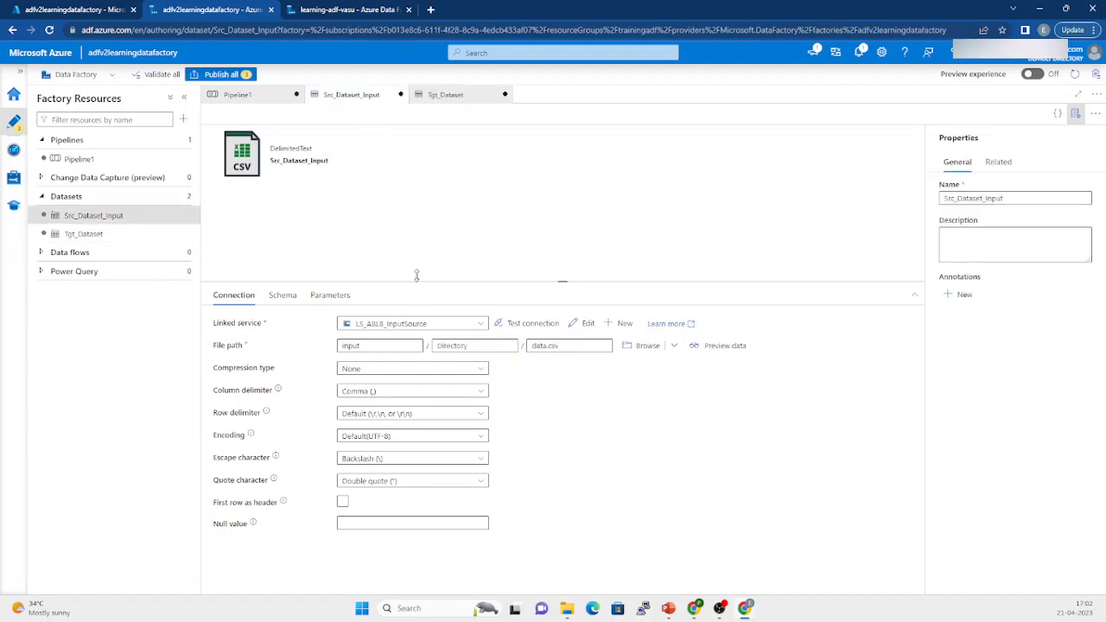
left_click(238, 95)
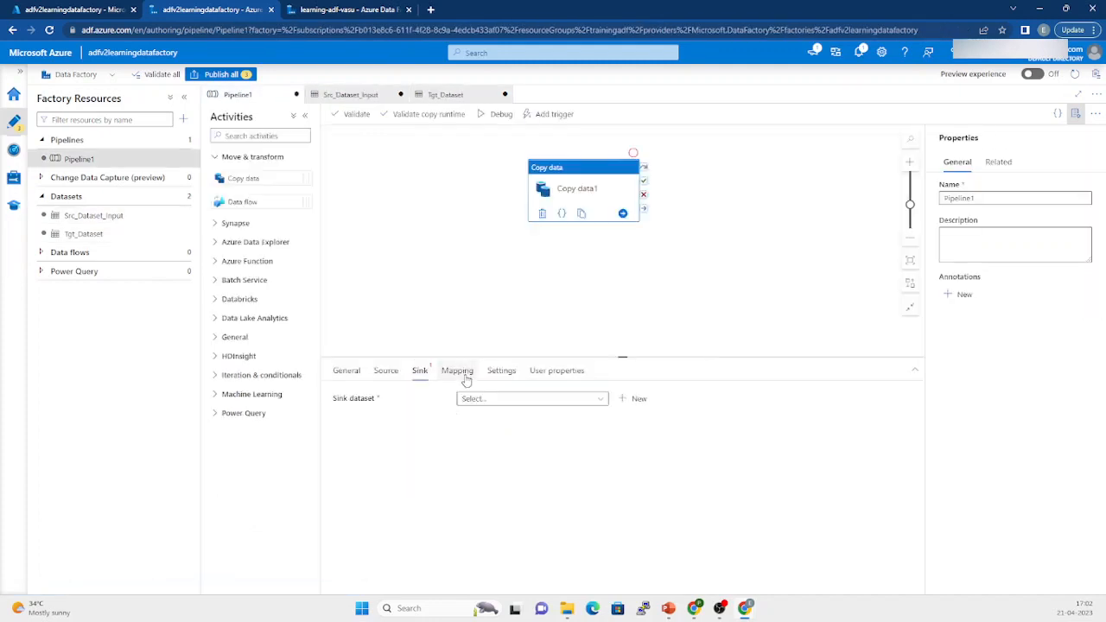
left_click(494, 401)
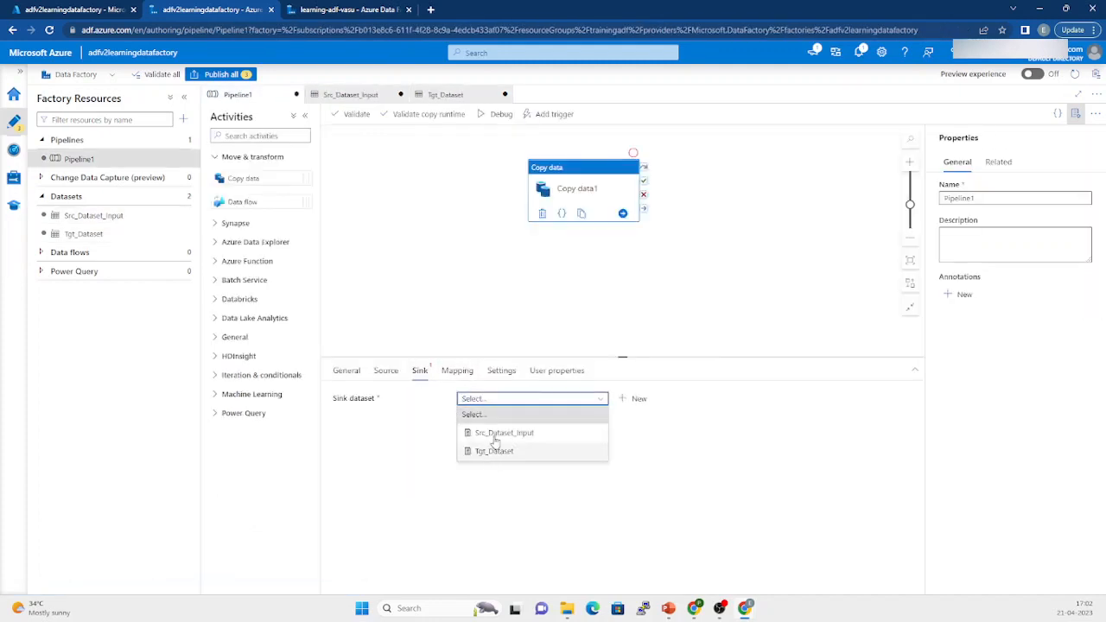
left_click(513, 450)
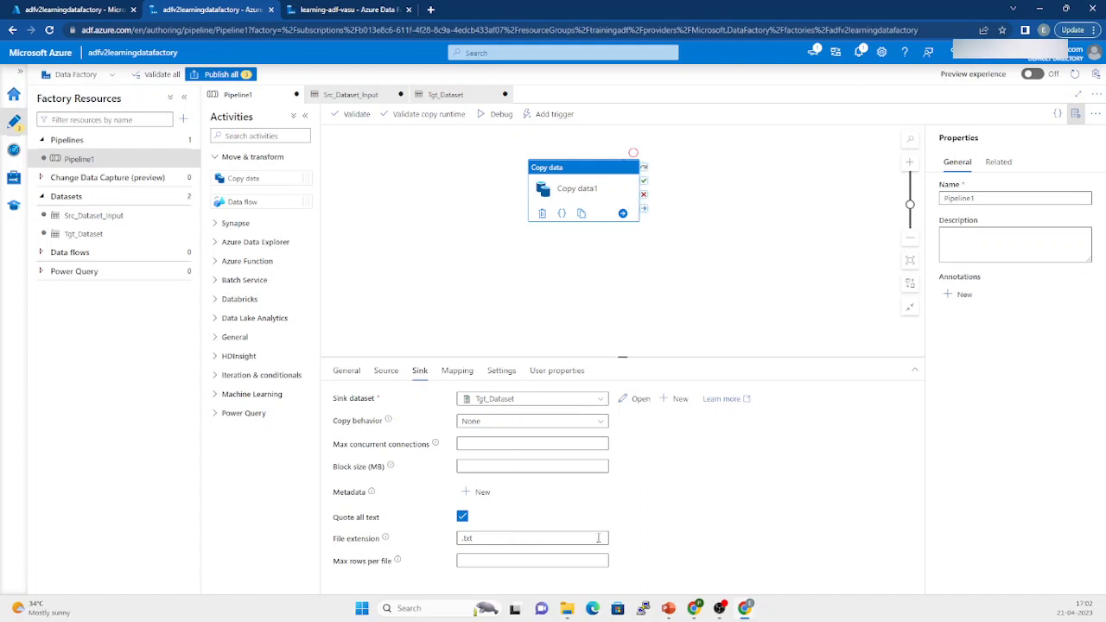
Examine the Copy data activity's mapping with its type conversion options, its settings and its user properties.
left_click(457, 373)
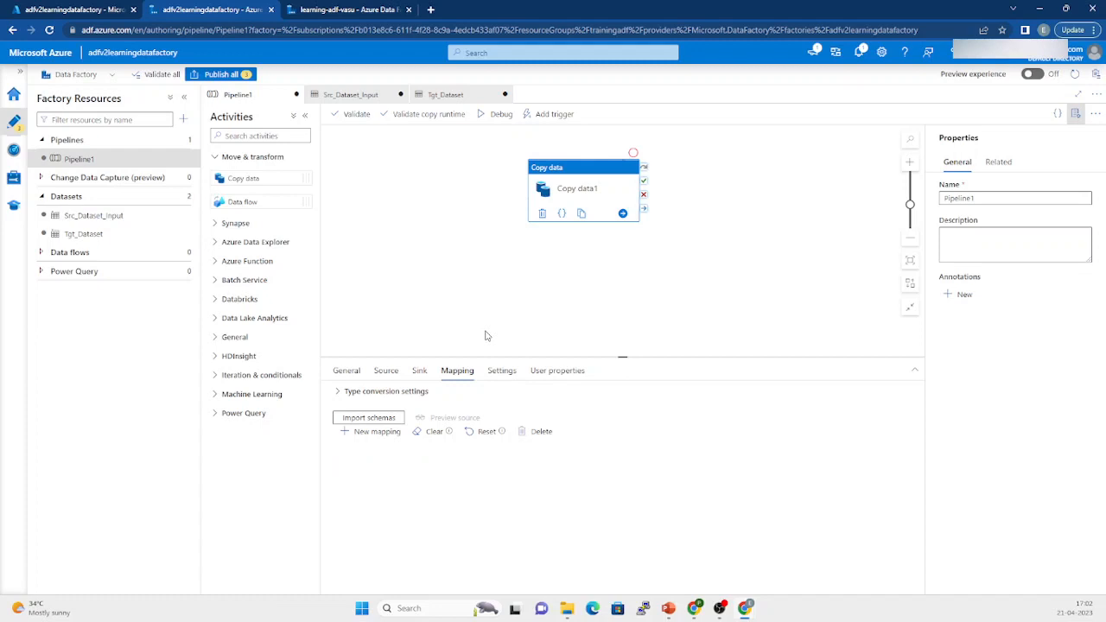
left_click(338, 393)
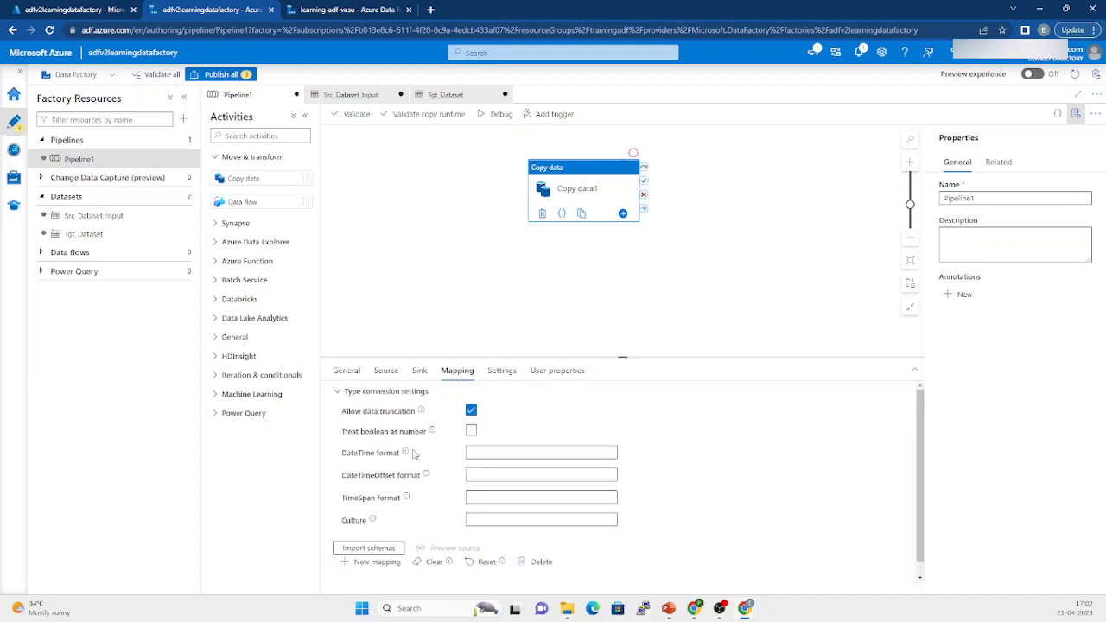
left_click(337, 393)
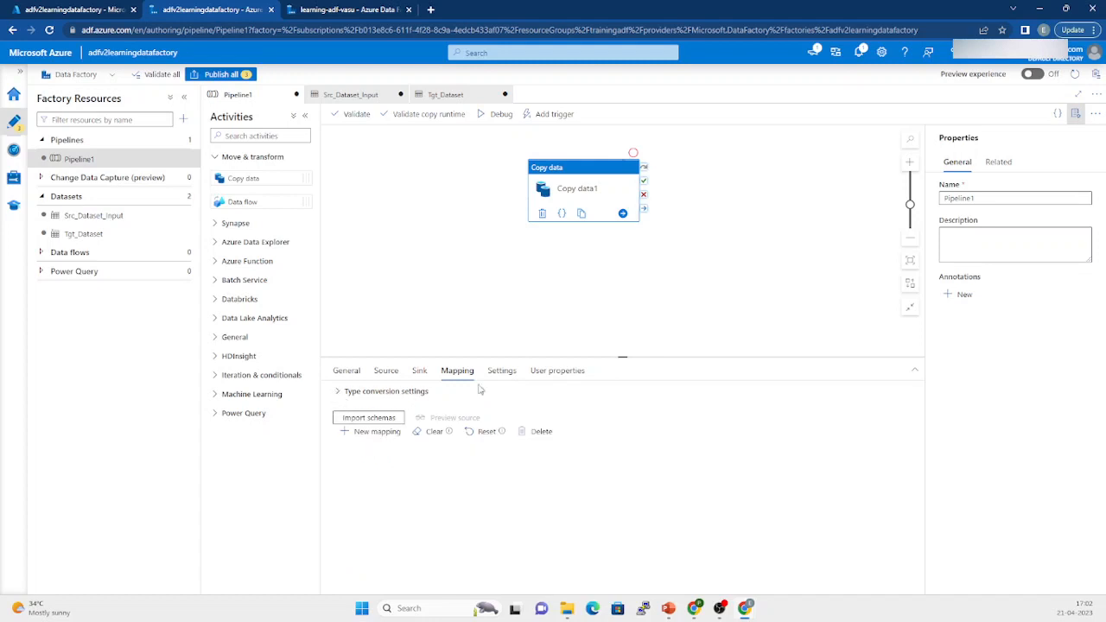
left_click(501, 371)
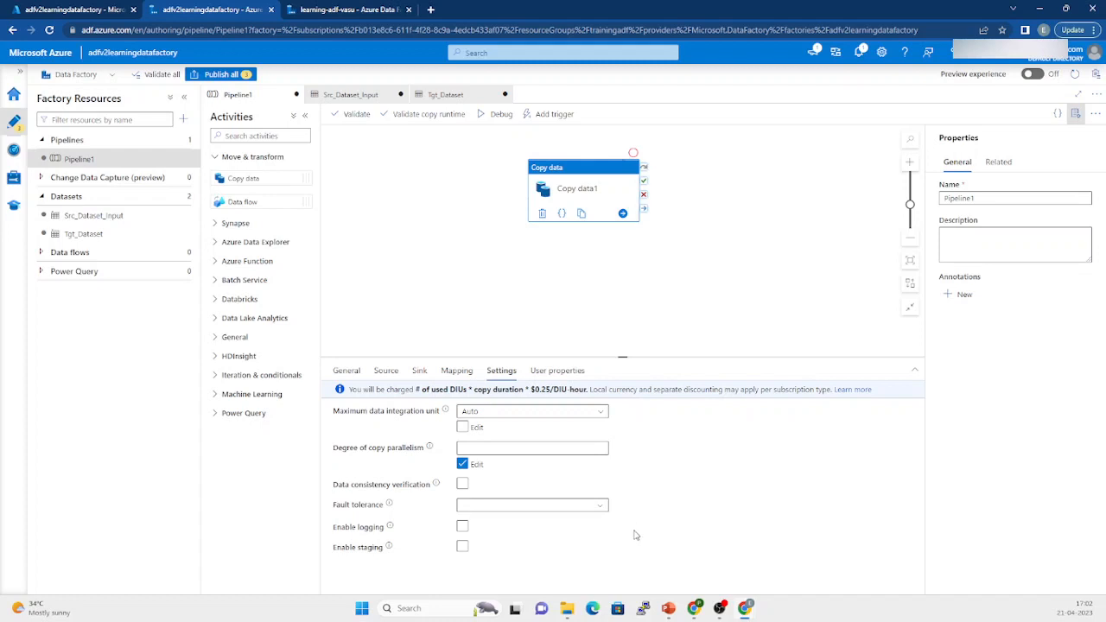
left_click(557, 371)
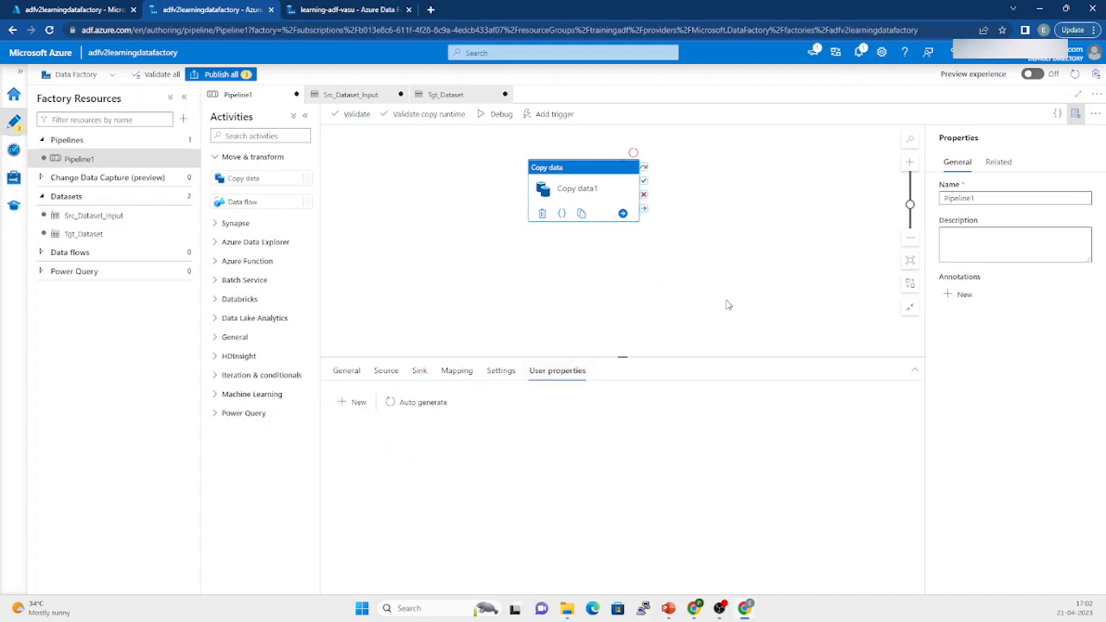
Publish all pending changes for Pipeline1, Src_Dataset_Input and Tgt_Dataset.
left_click(780, 283)
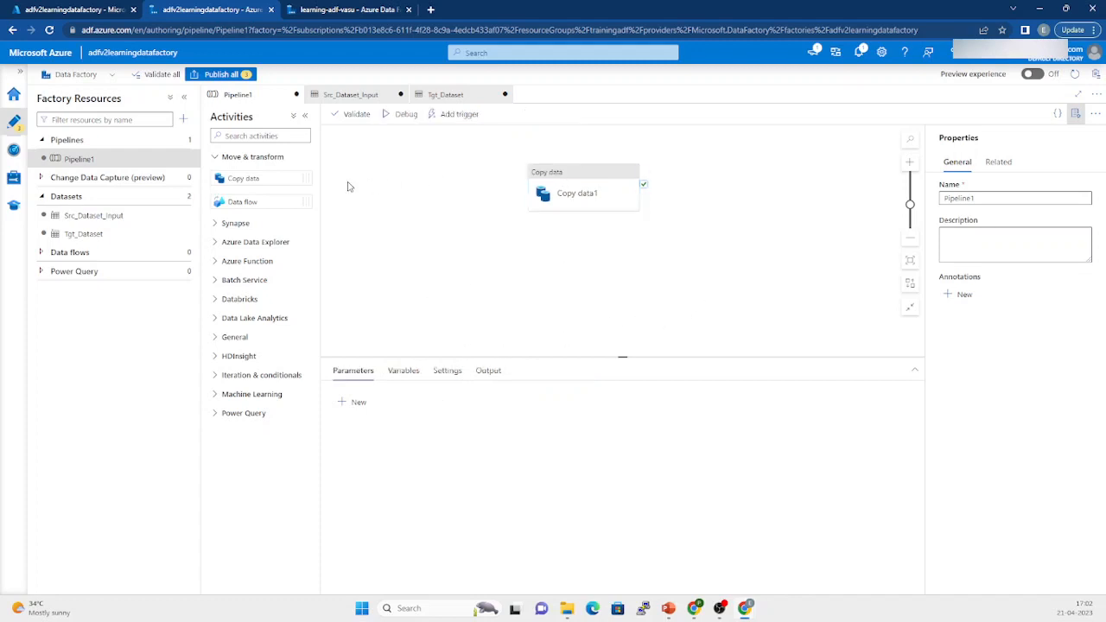
left_click(244, 76)
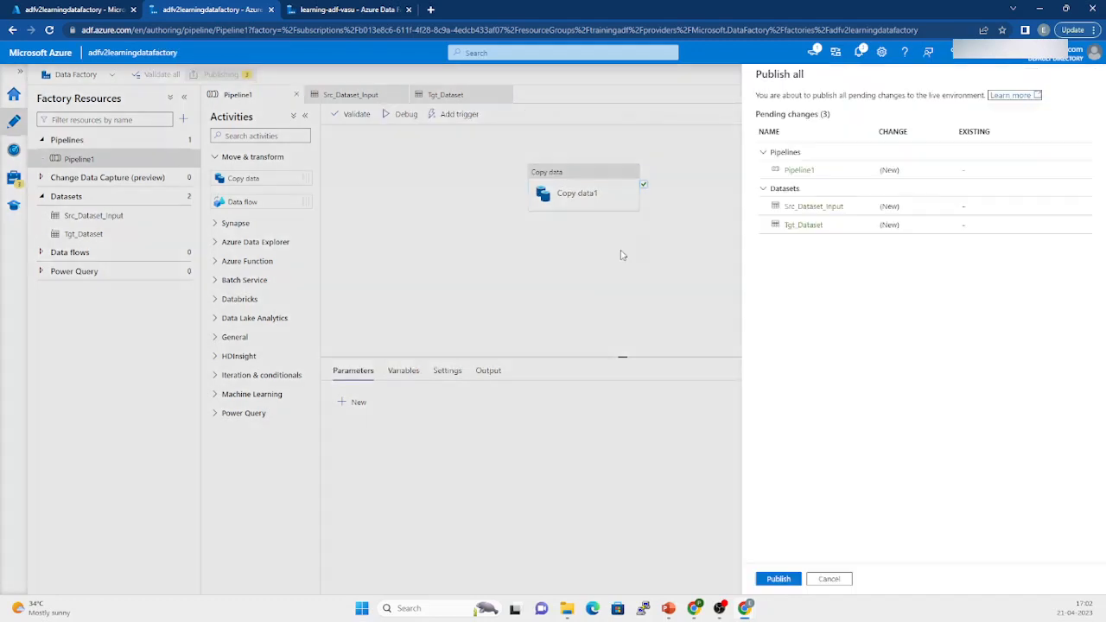
left_click(779, 580)
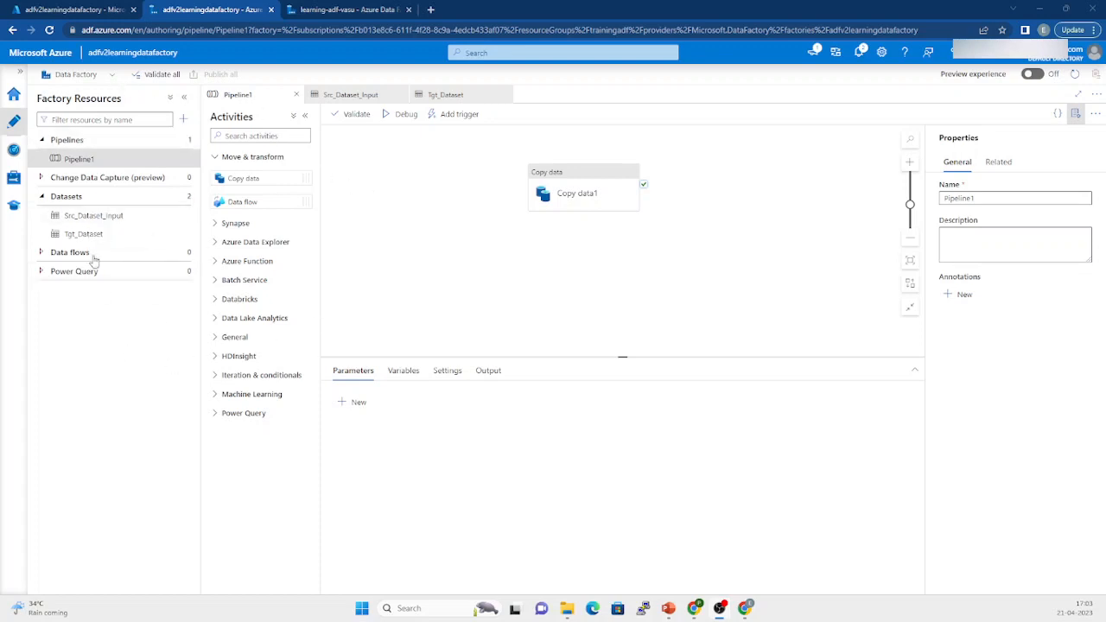
Look through the factory's monitoring pages for pipeline runs, trigger runs and Change Data Capture.
left_click(15, 153)
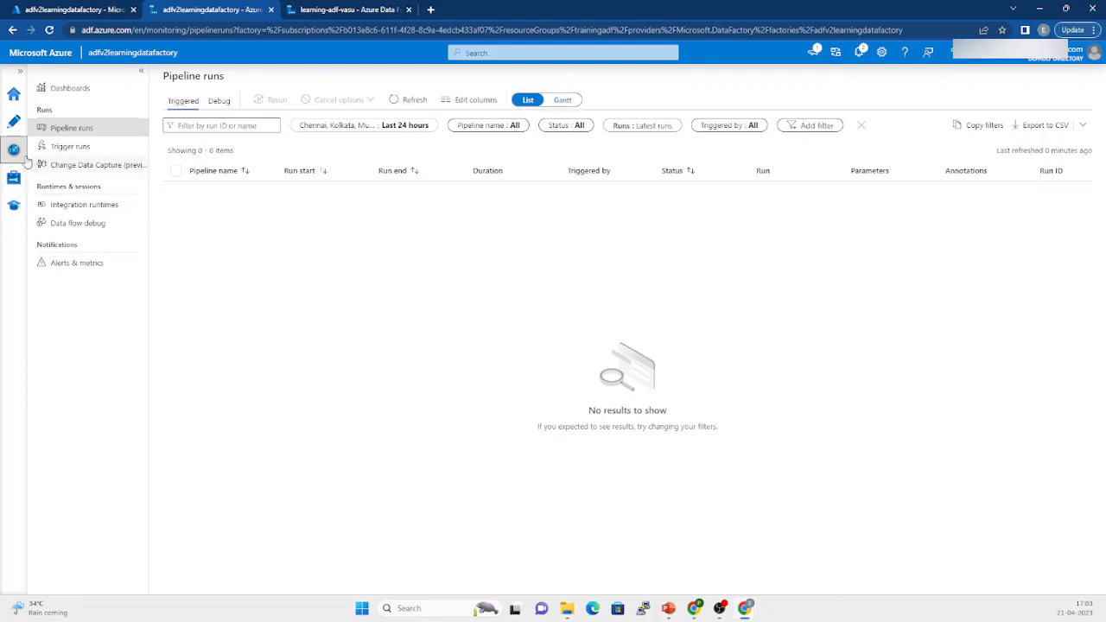
left_click(69, 147)
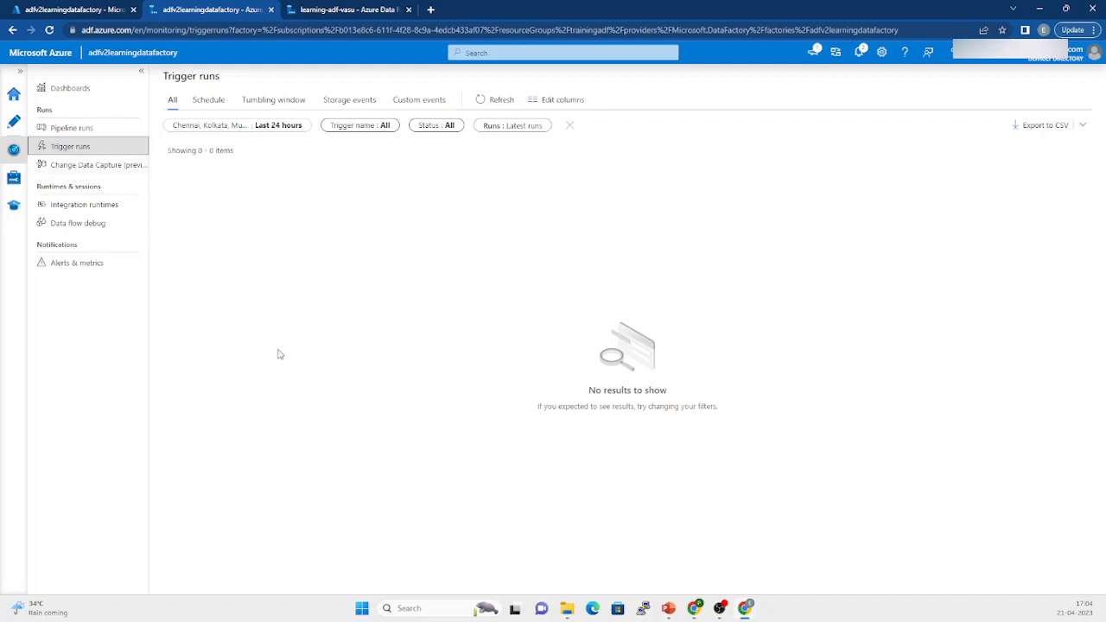
left_click(87, 170)
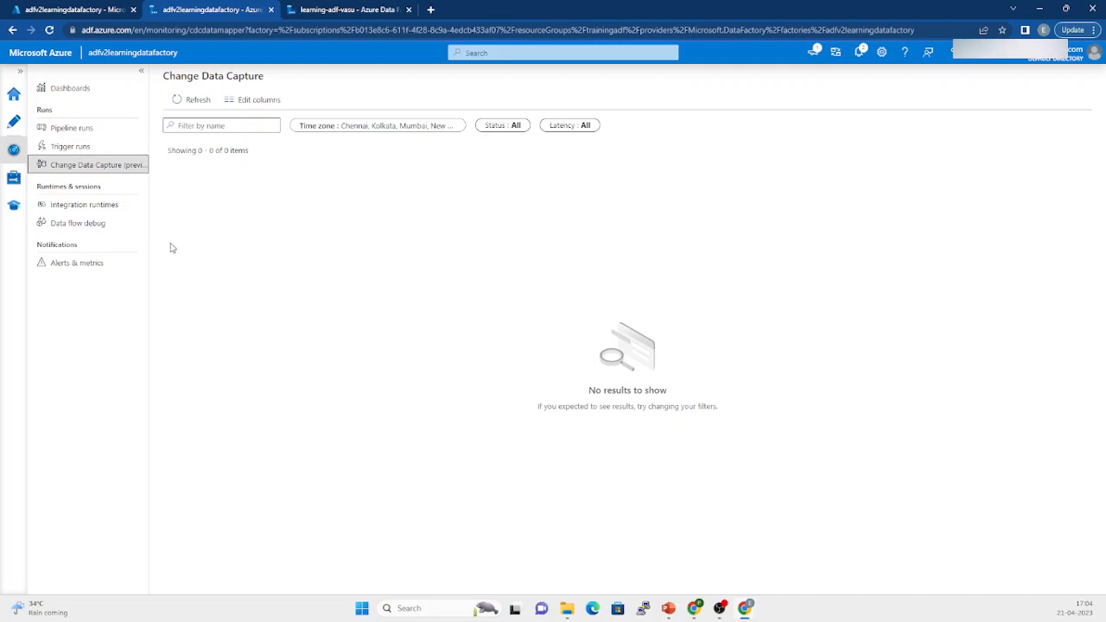
Look through the factory's monitoring pages for integration runtimes, data flow debug sessions, and alerts and metrics.
left_click(88, 207)
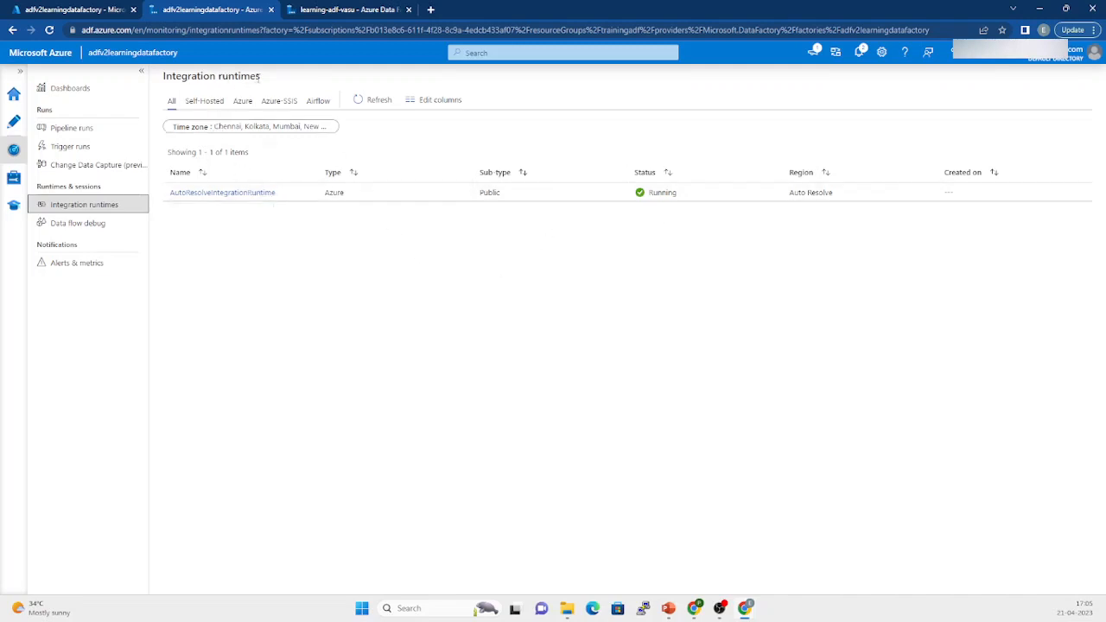
left_click(74, 223)
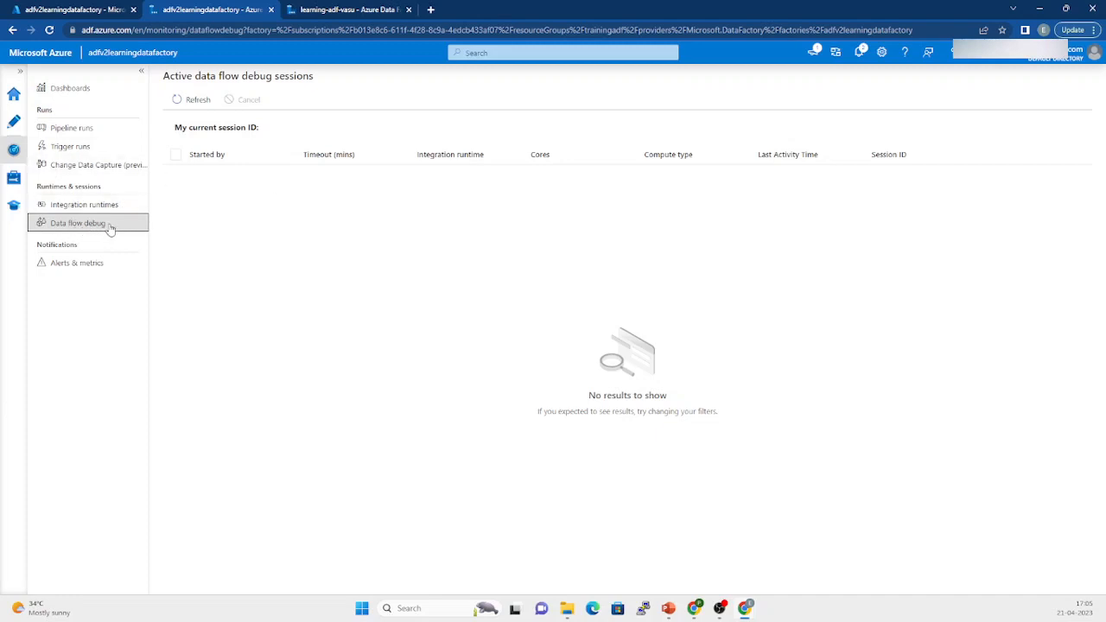
left_click(75, 268)
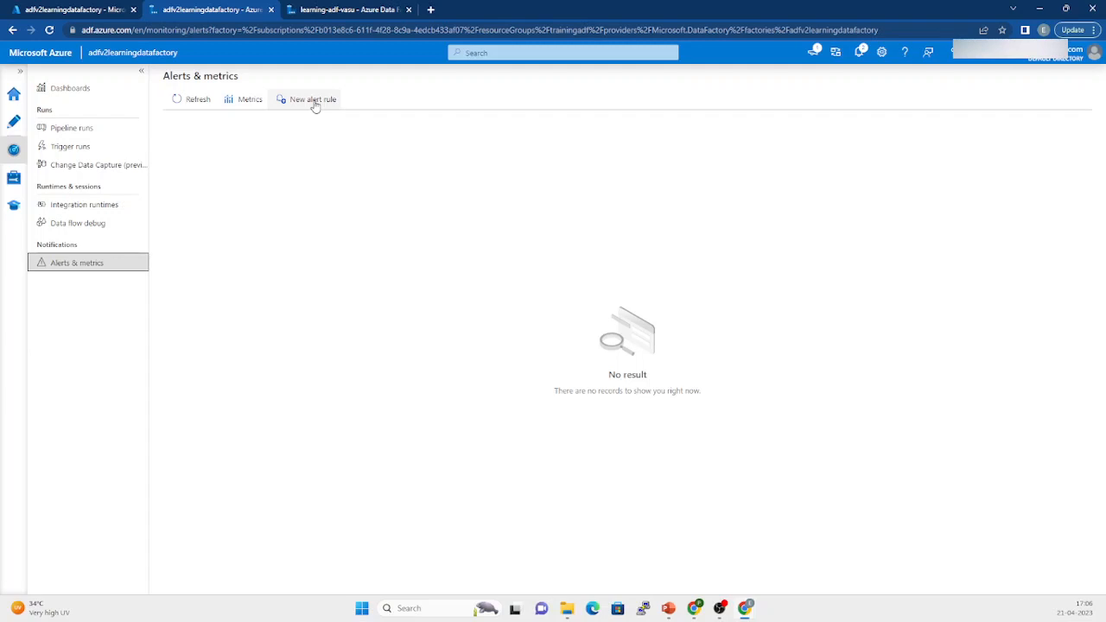
Examine the factory's management pages for linked services, integration runtimes, Microsoft Purview, Git configuration and ARM template.
left_click(13, 181)
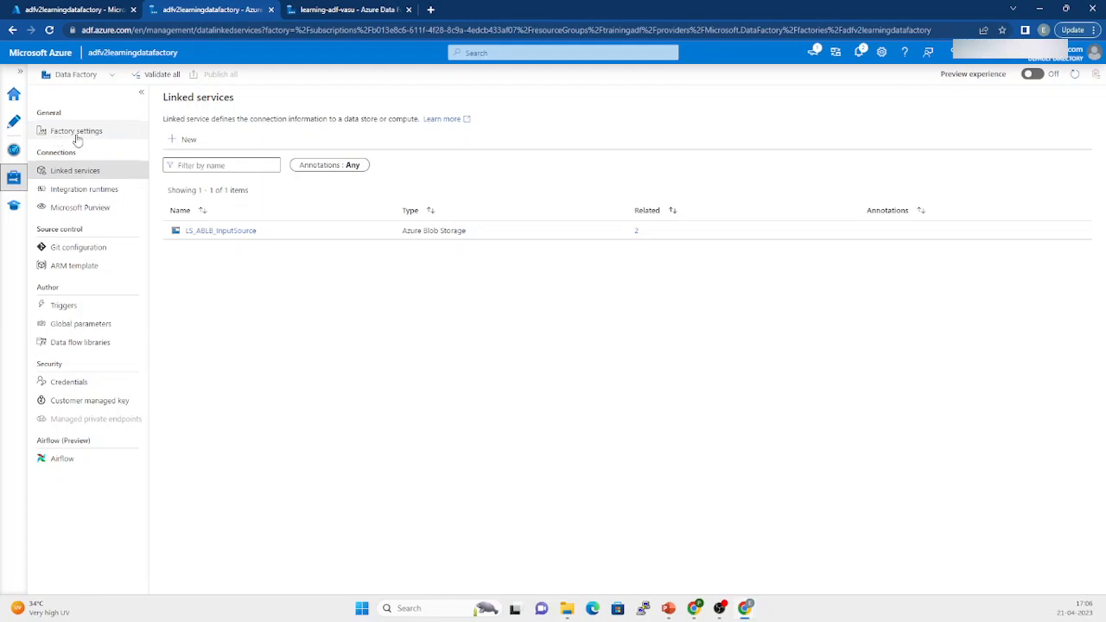
left_click(93, 190)
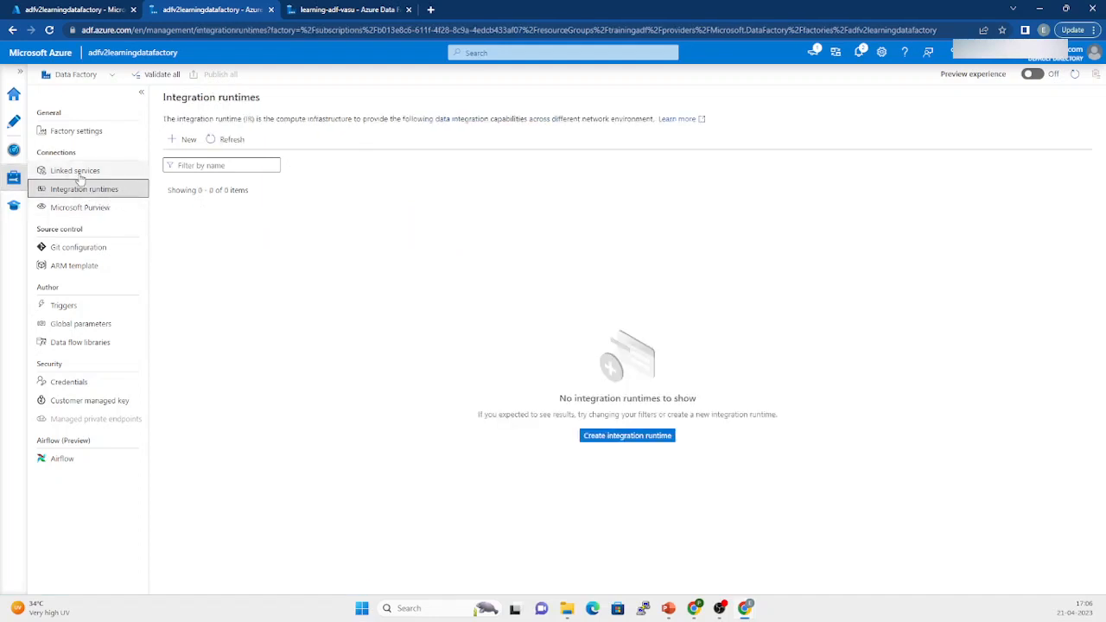
left_click(78, 172)
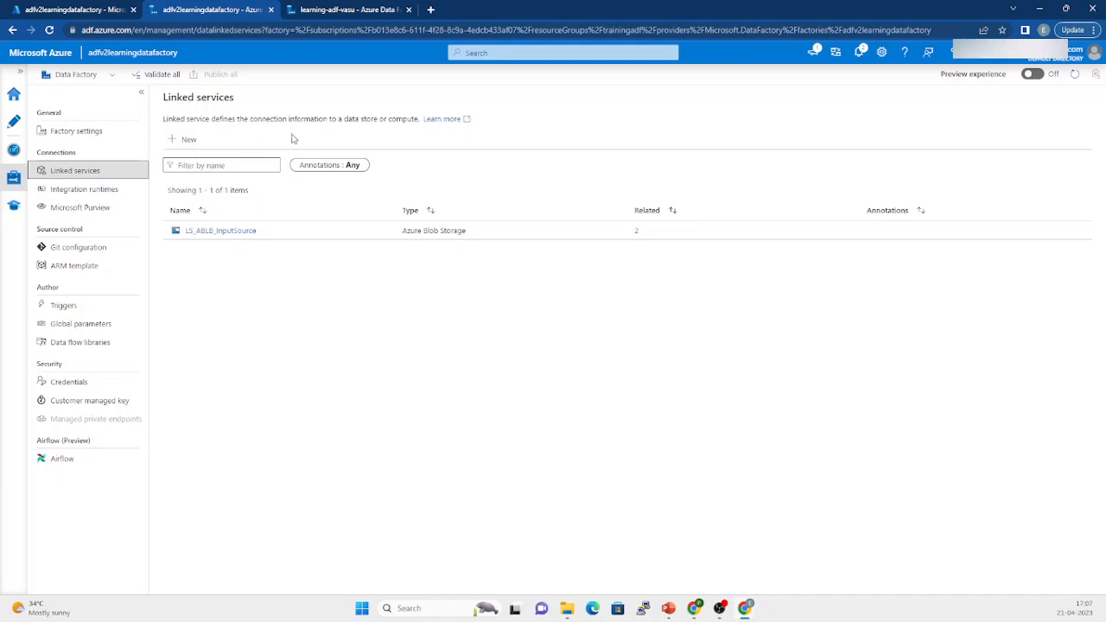
left_click(78, 196)
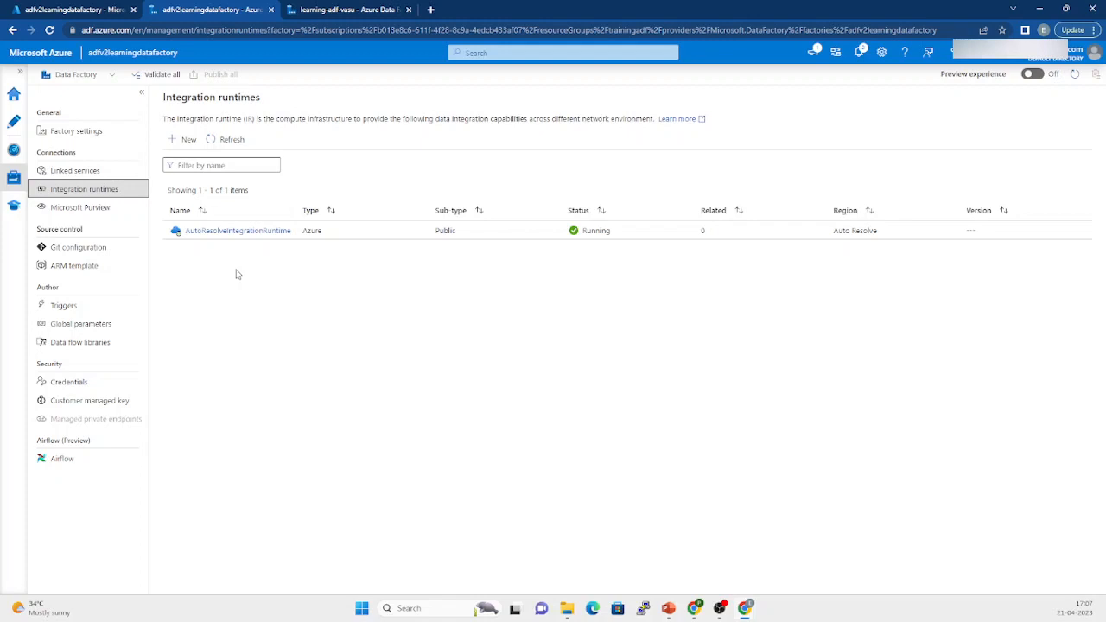
left_click(80, 209)
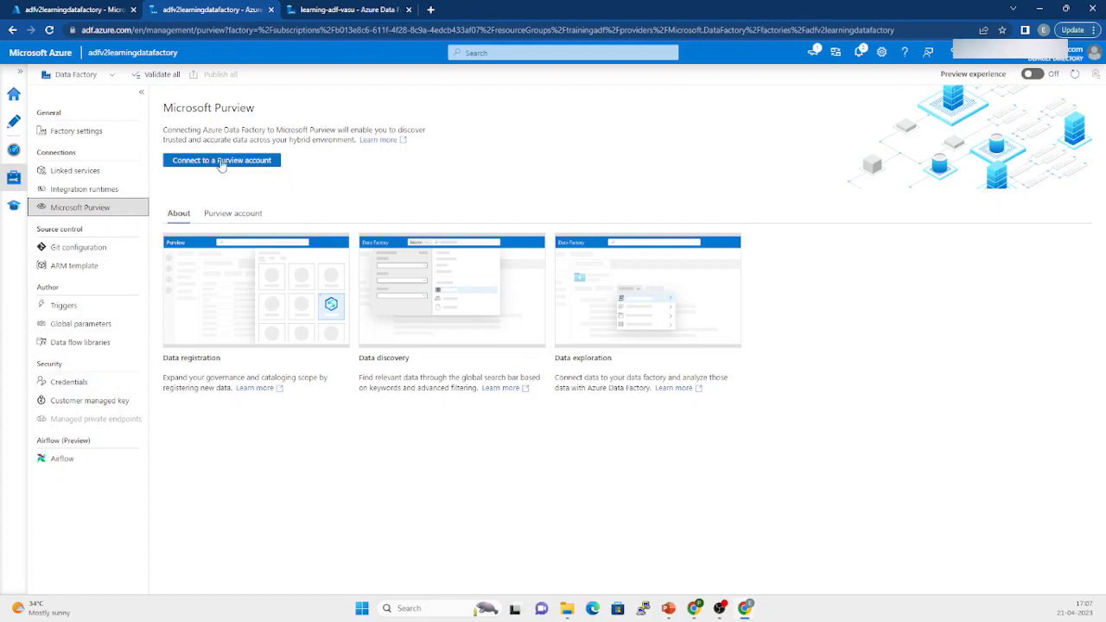
left_click(88, 250)
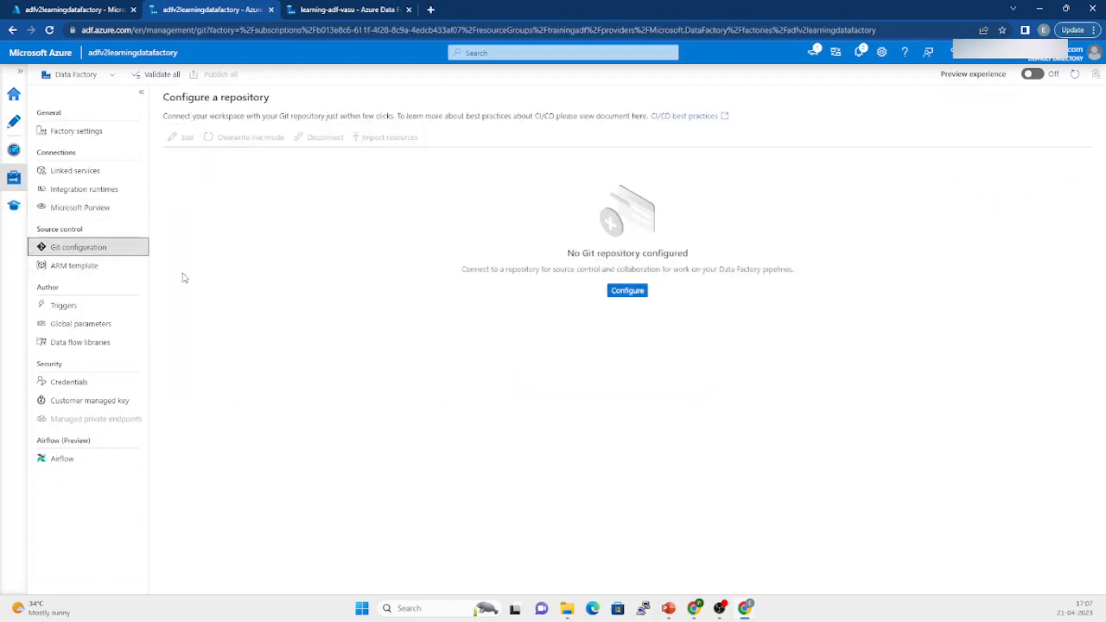
left_click(74, 267)
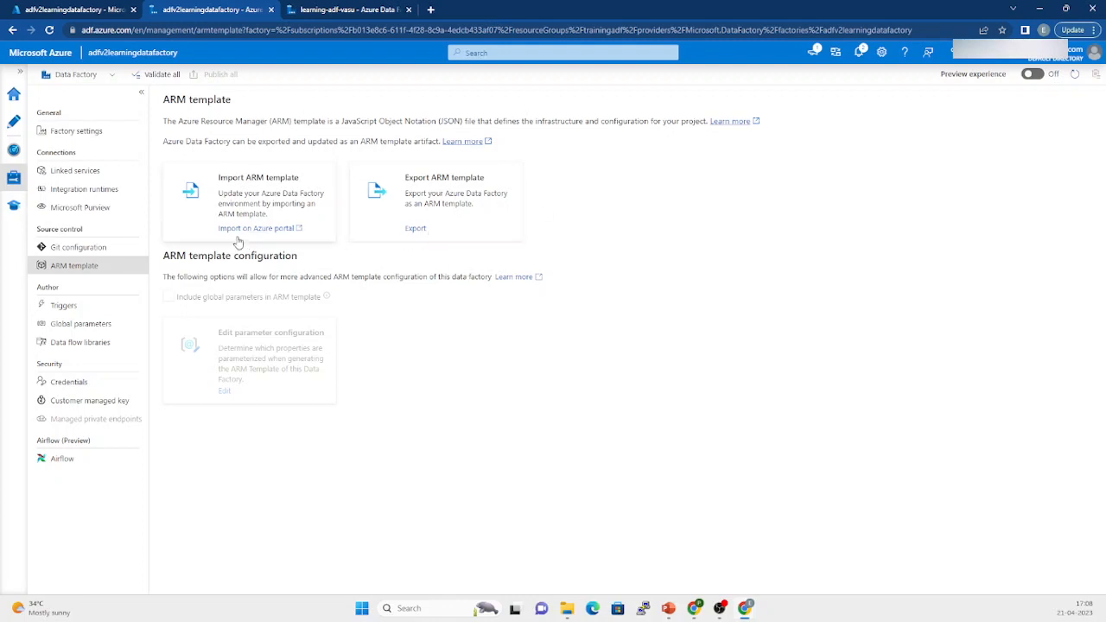
Examine the management pages for triggers, global parameters, data flow libraries, credentials and customer managed key.
left_click(57, 306)
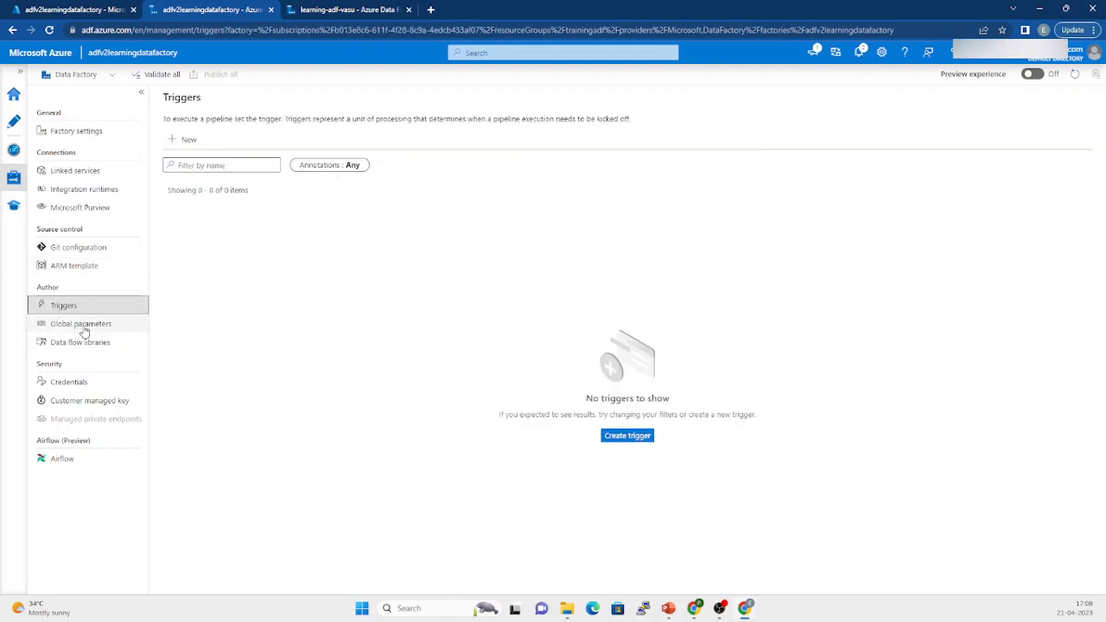
left_click(83, 330)
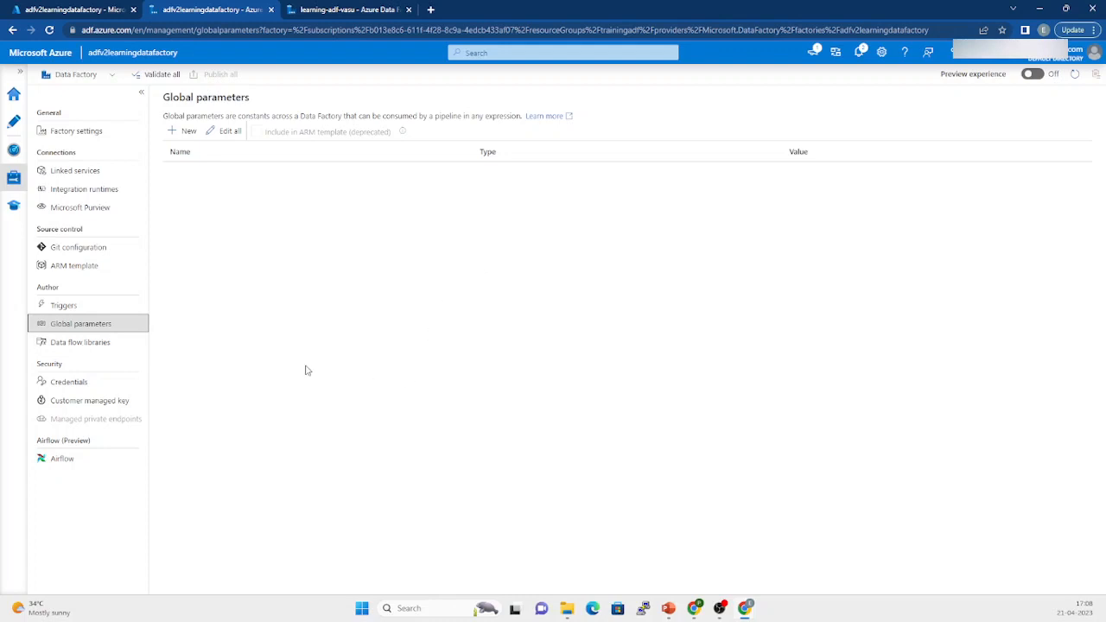
left_click(76, 342)
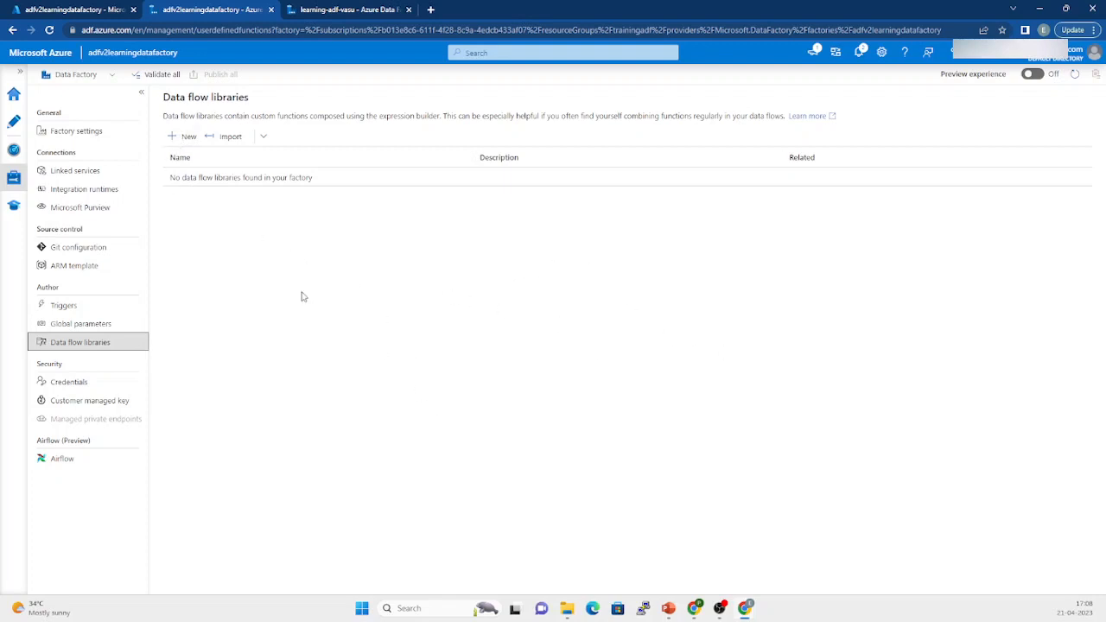
left_click(67, 382)
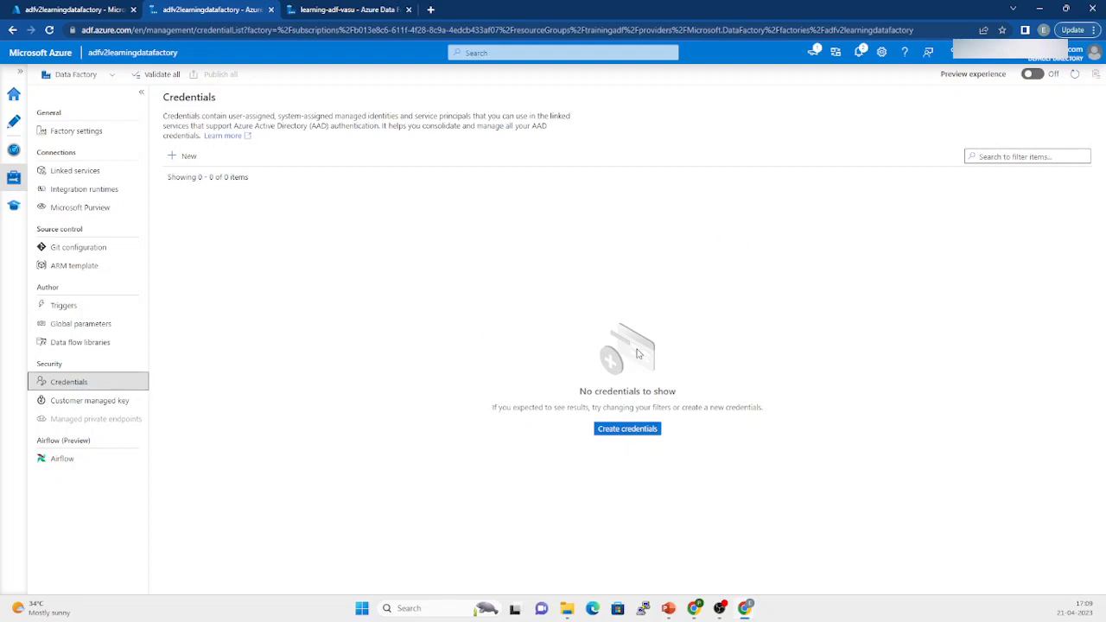
left_click(52, 402)
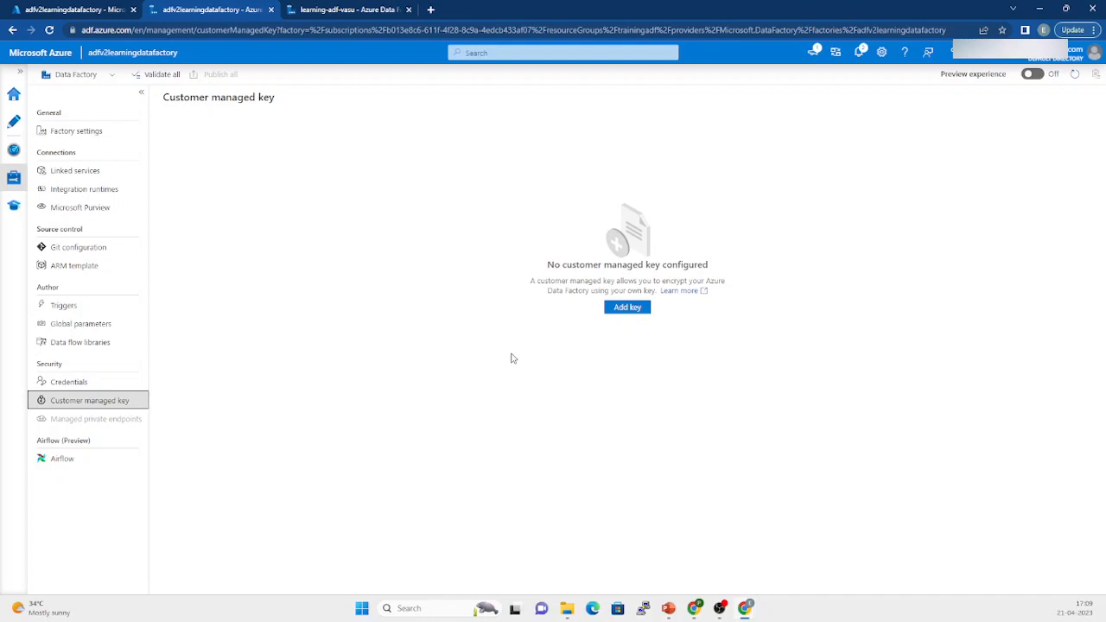
View the managed Airflow page and the Learning Center with its quick start, tutorials, videos and template gallery.
left_click(13, 206)
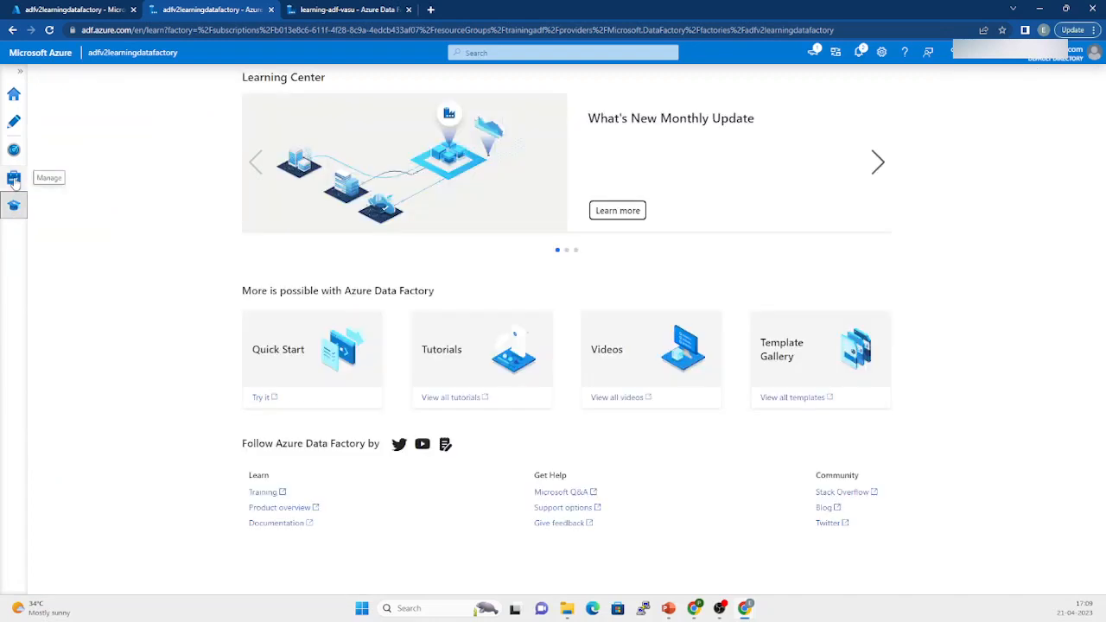
left_click(14, 177)
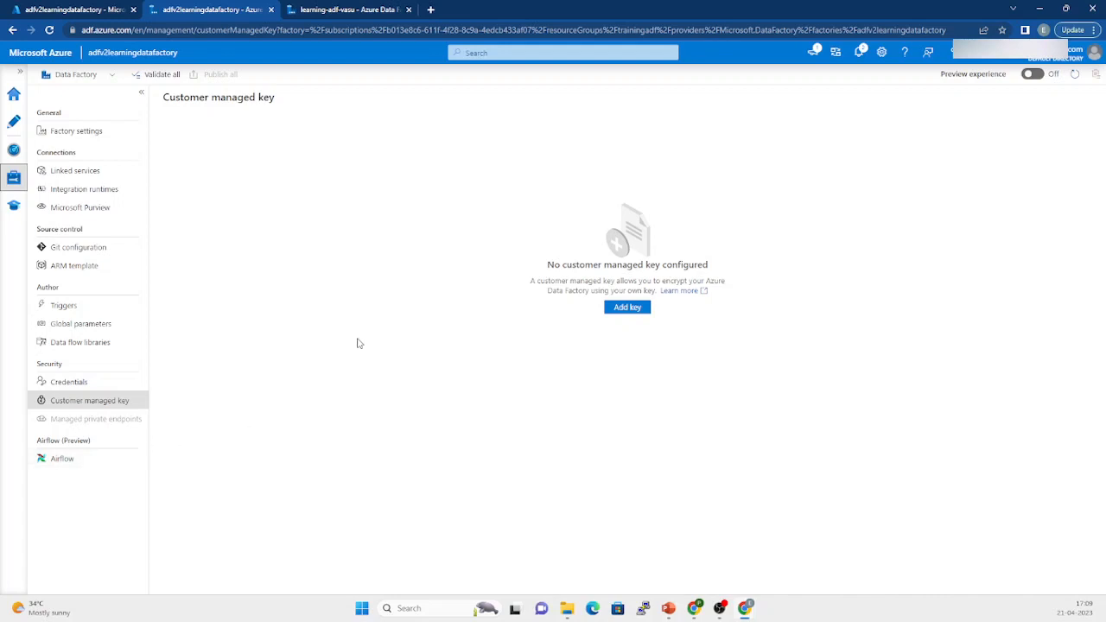
left_click(80, 467)
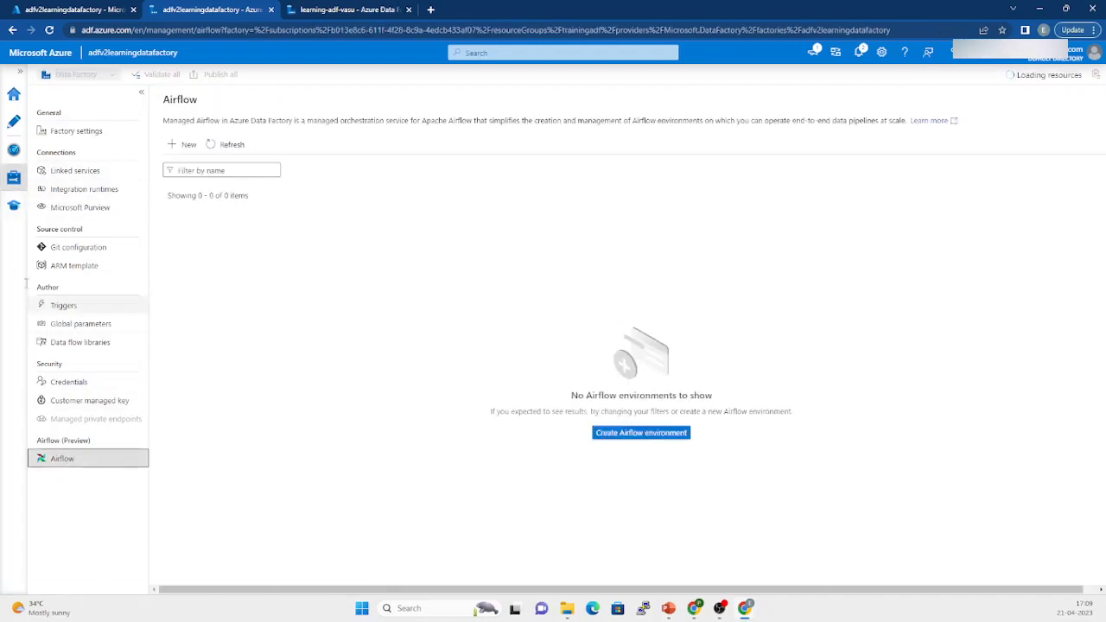
left_click(14, 208)
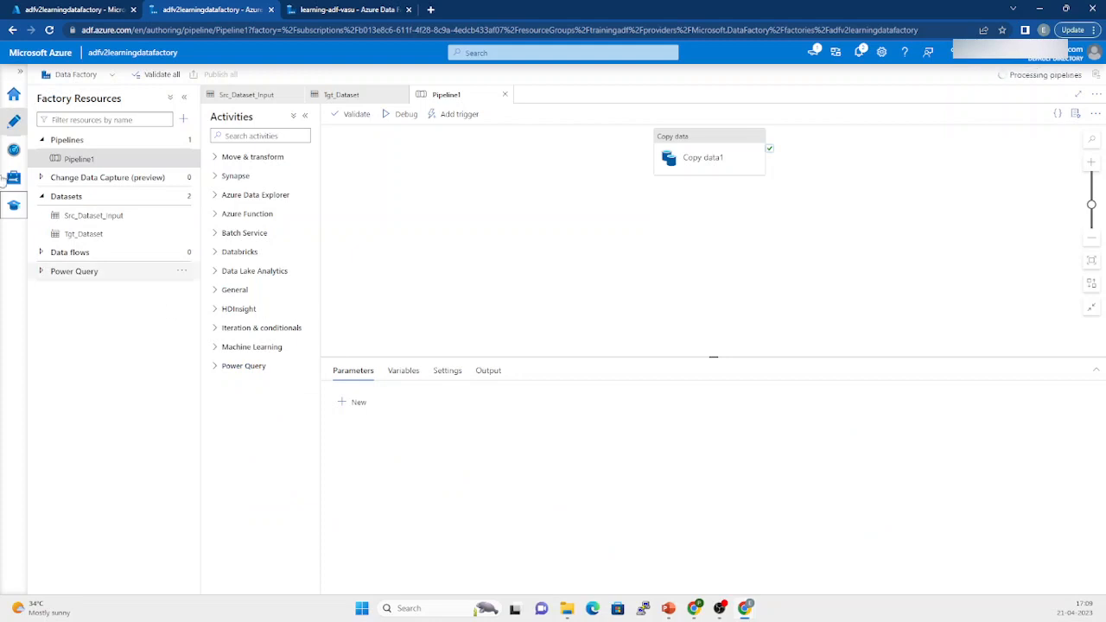
left_click(14, 205)
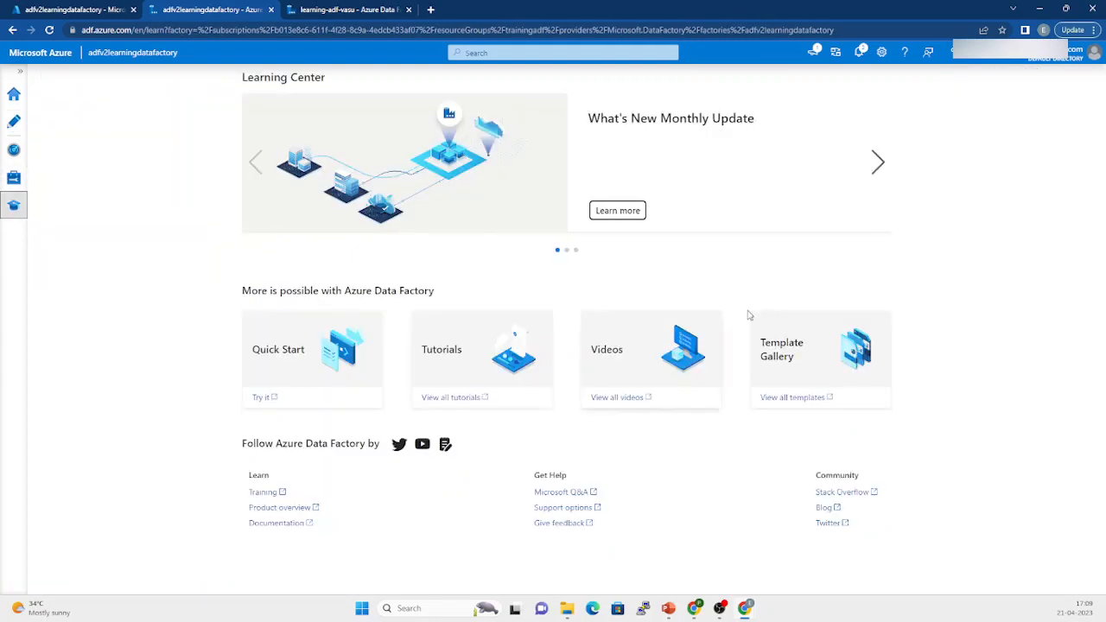